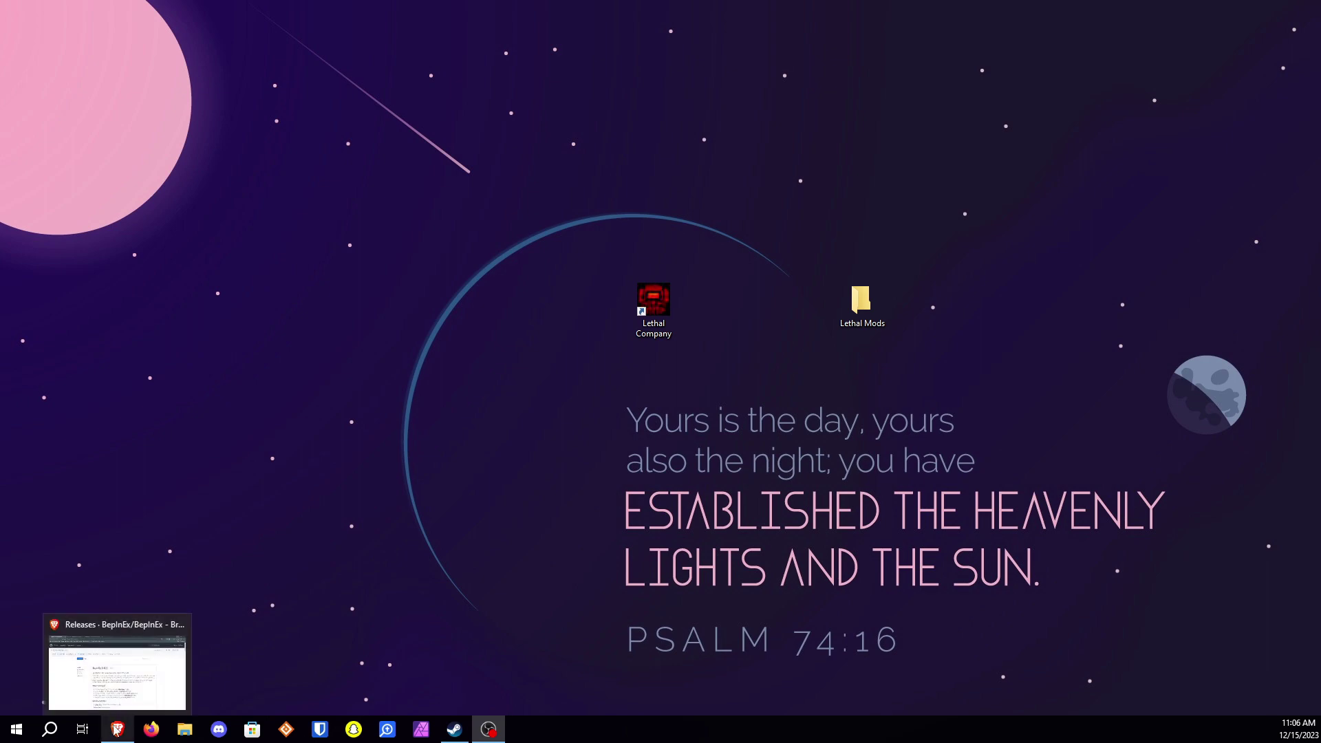
Download BepInEx_x64_5.4.22.0.zip from the GitHub release assets and save it into Lethal Mods
{"action": "left_click", "coordinate": [116, 729]}
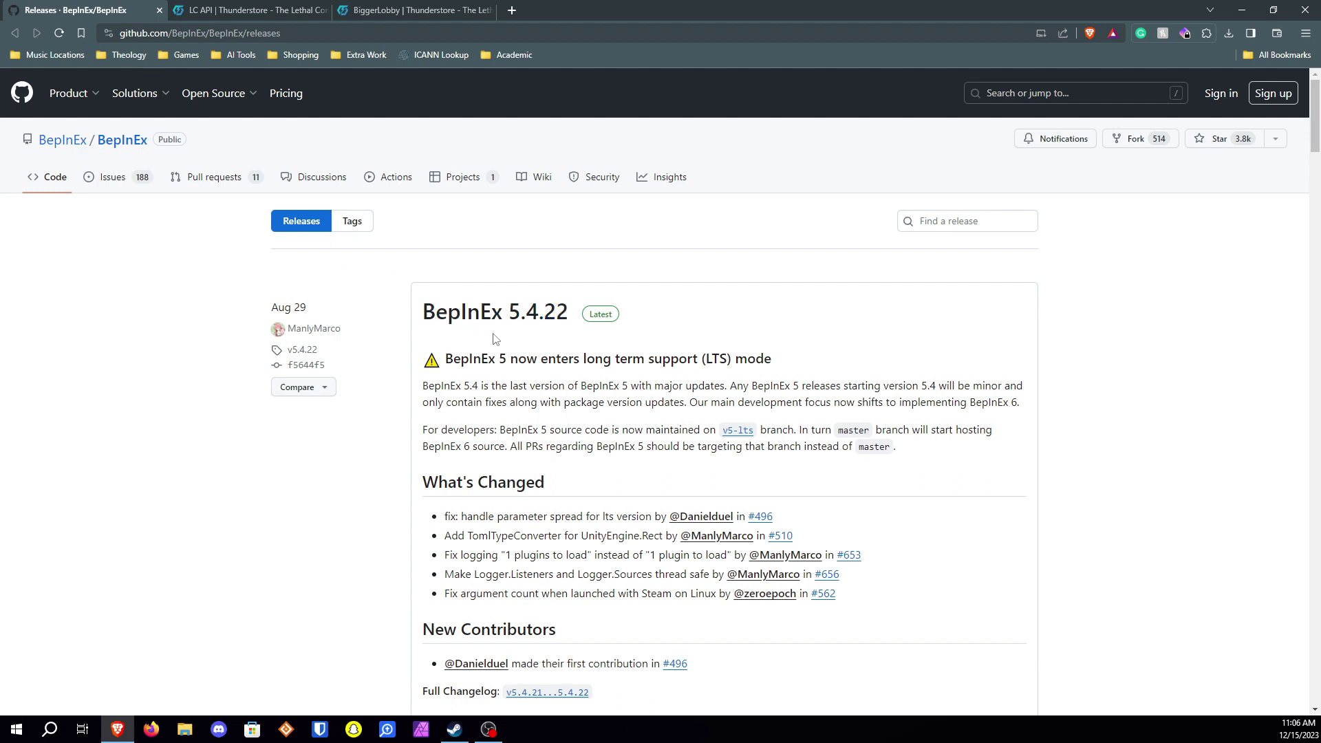
{"action": "scroll", "coordinate": [491, 424], "scroll_direction": "down", "scroll_amount": 1}
{"action": "scroll", "coordinate": [489, 449], "scroll_direction": "down", "scroll_amount": 5}
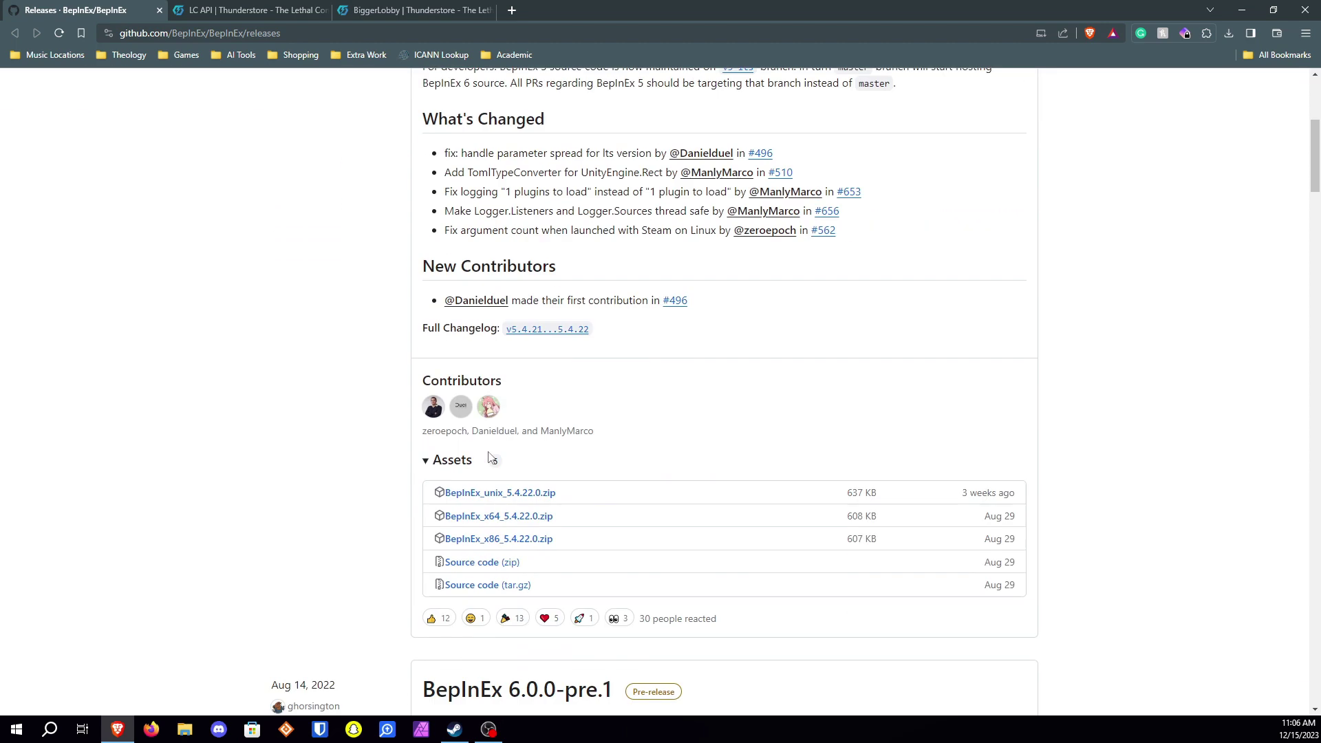
{"action": "scroll", "coordinate": [490, 454], "scroll_direction": "up", "scroll_amount": 4}
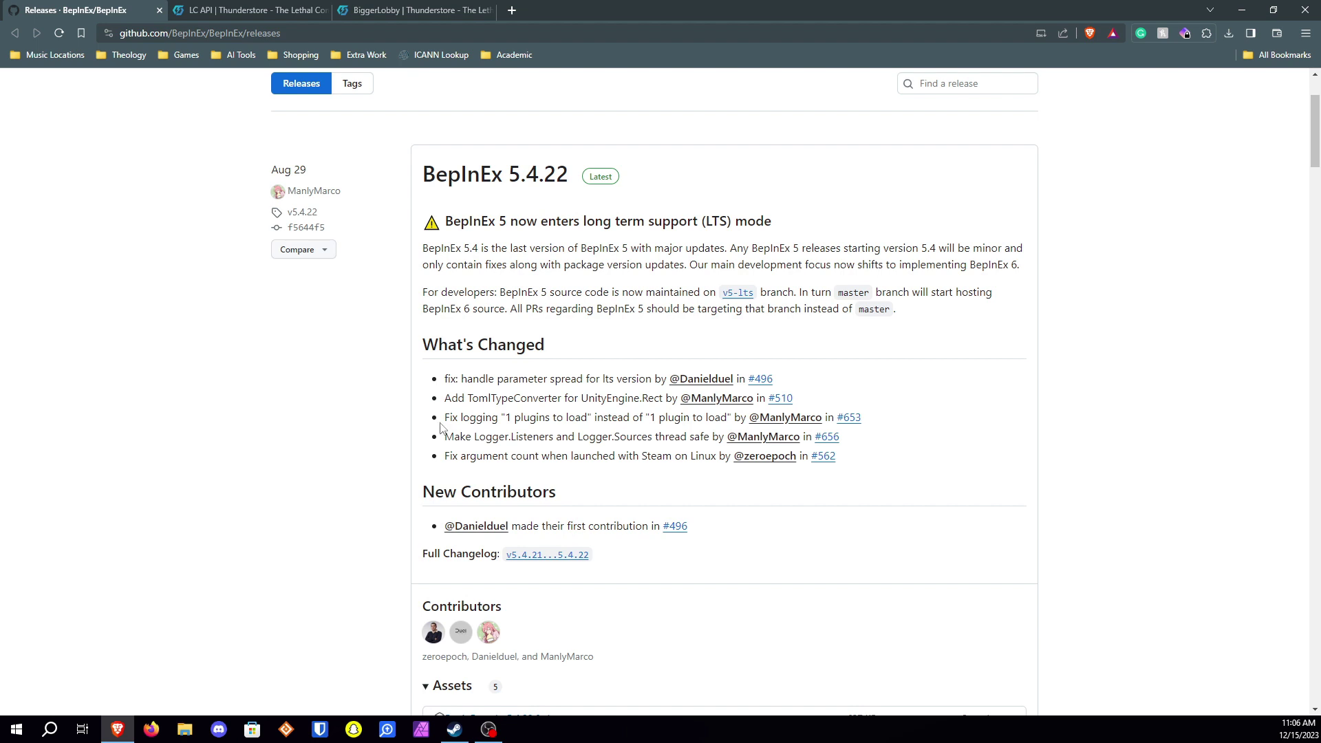
{"action": "scroll", "coordinate": [440, 447], "scroll_direction": "down", "scroll_amount": 4}
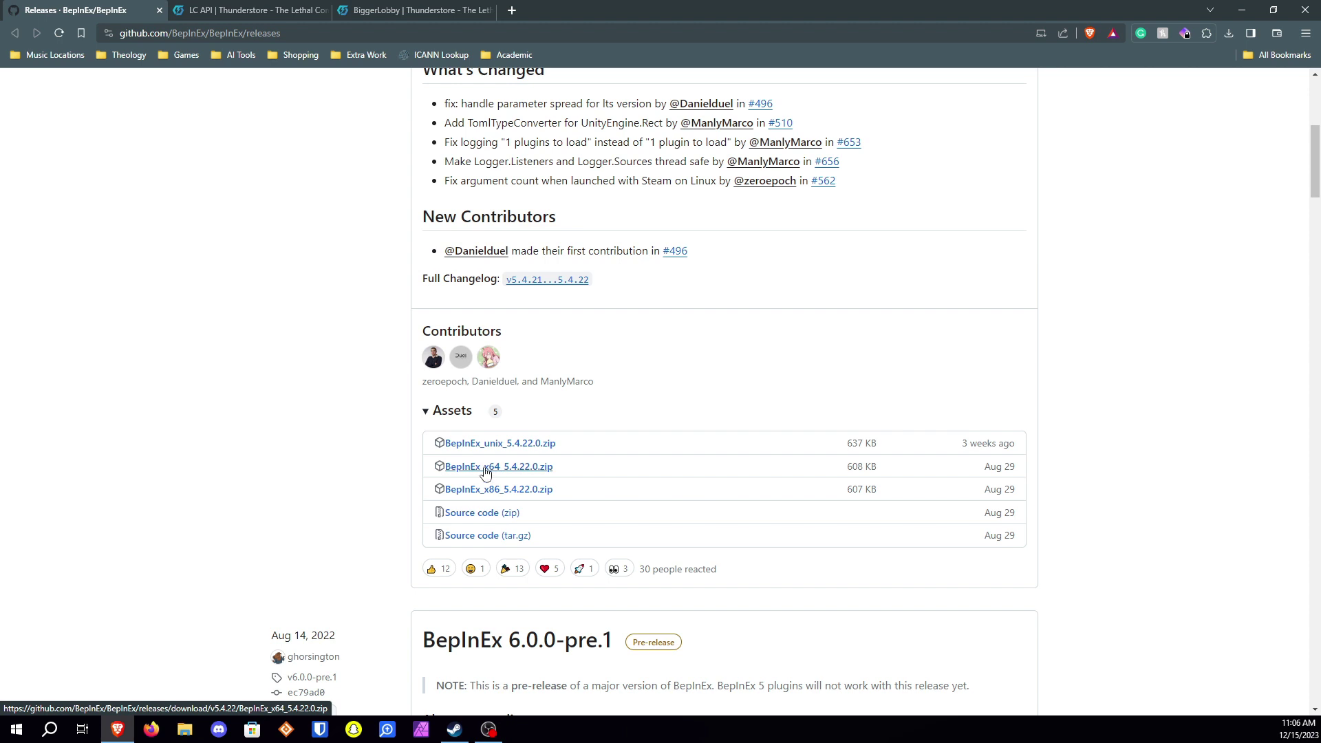
{"action": "left_click", "coordinate": [485, 472]}
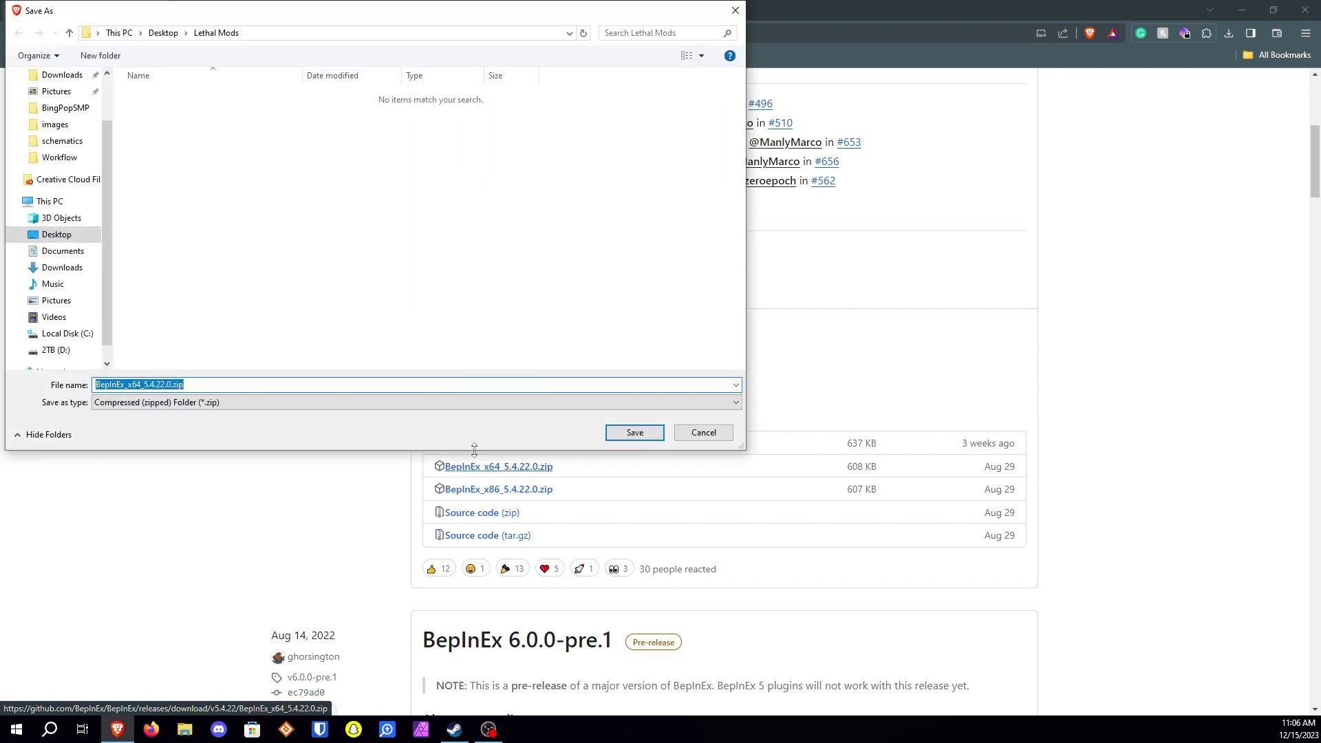
{"action": "left_click", "coordinate": [640, 434]}
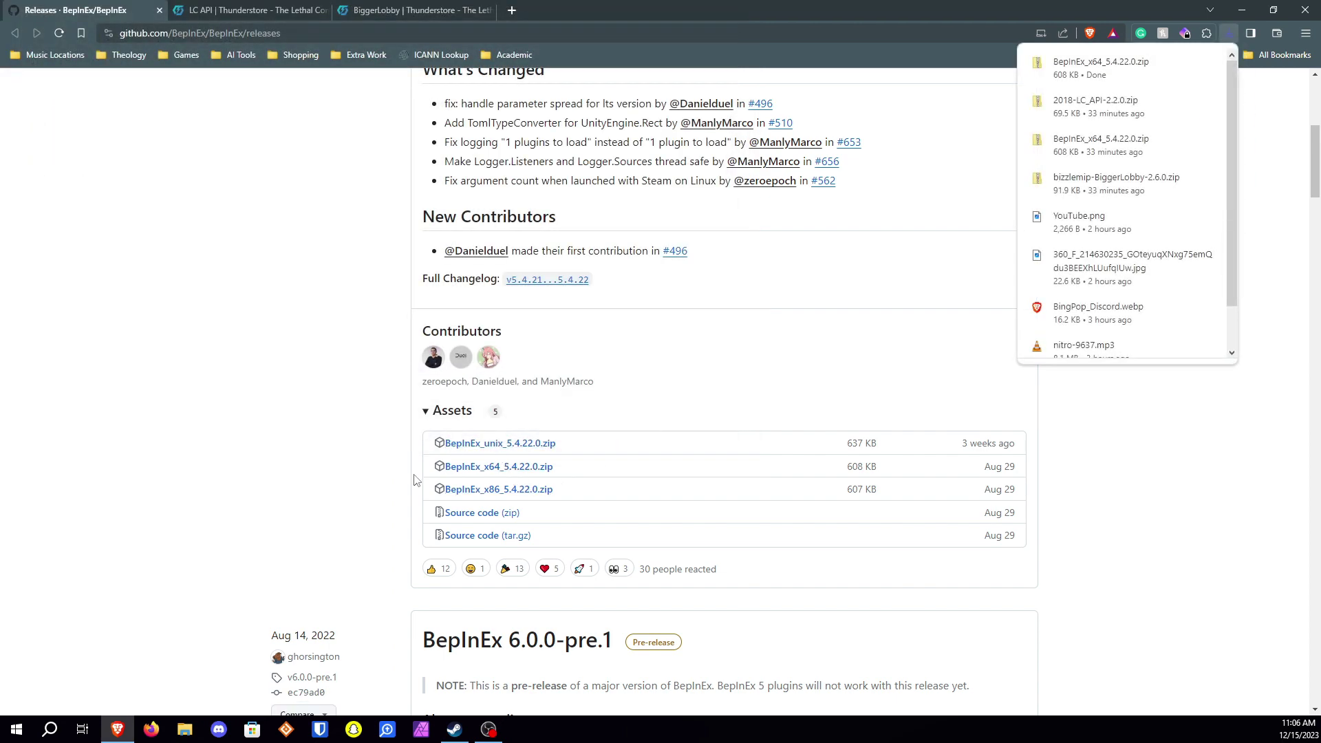
{"action": "scroll", "coordinate": [371, 475], "scroll_direction": "up", "scroll_amount": 2}
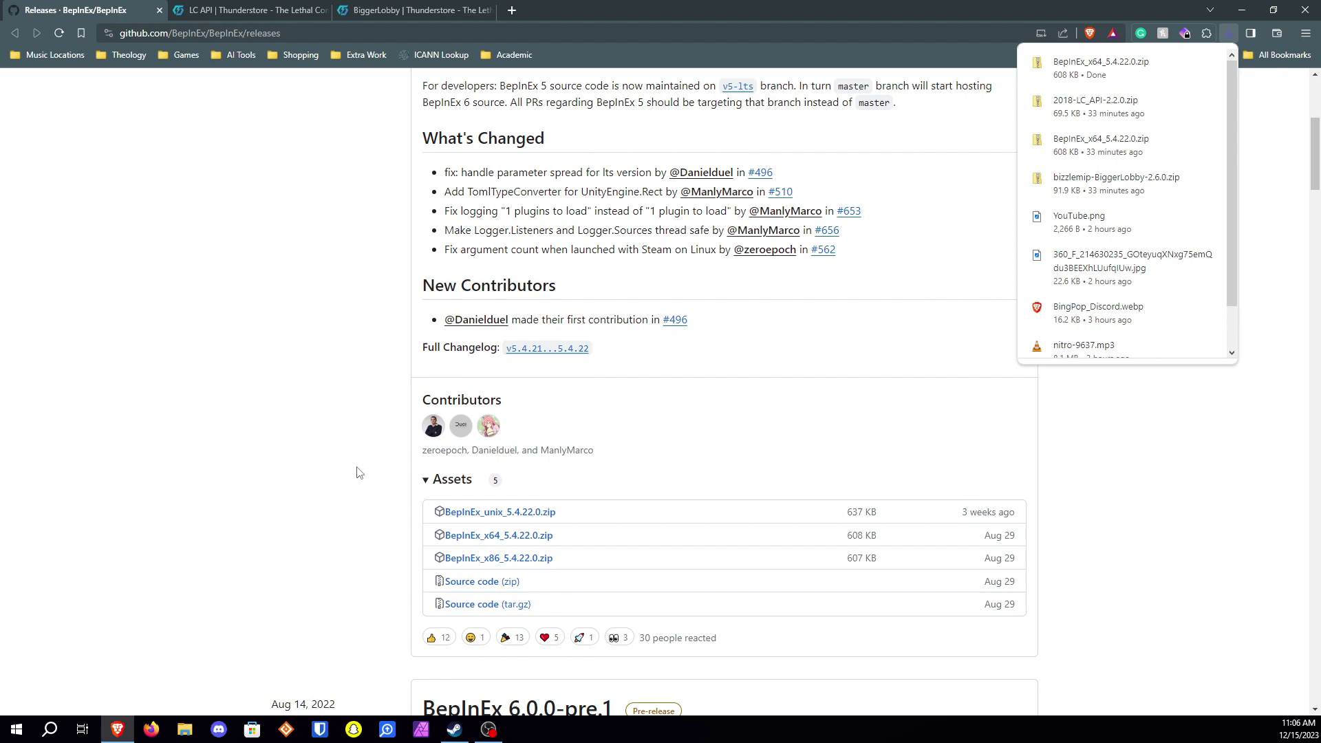
{"action": "scroll", "coordinate": [348, 467], "scroll_direction": "up", "scroll_amount": 5}
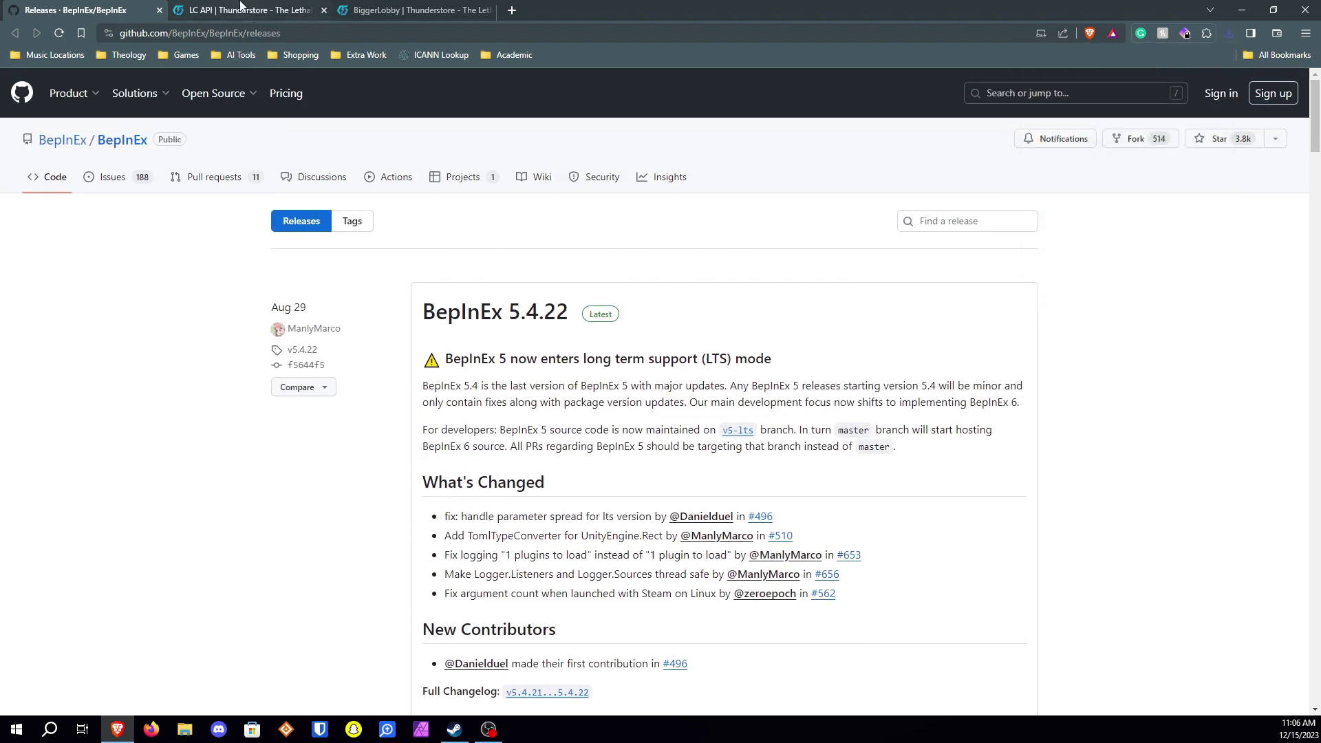
Manually download the LC API 2.2.0 package from Thunderstore into the Lethal Mods folder
{"action": "left_click", "coordinate": [233, 12]}
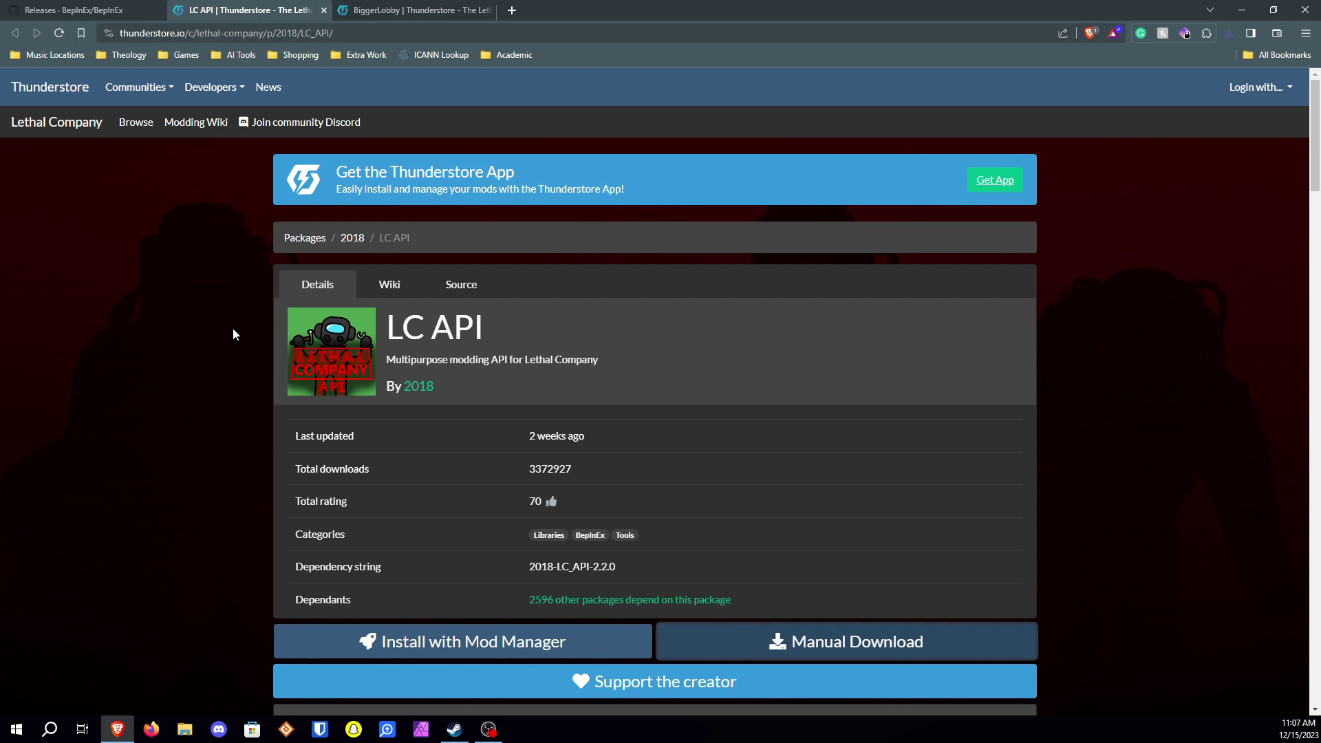
{"action": "scroll", "coordinate": [248, 341], "scroll_direction": "down", "scroll_amount": 2}
{"action": "scroll", "coordinate": [237, 357], "scroll_direction": "up", "scroll_amount": 2}
{"action": "left_click", "coordinate": [819, 648]}
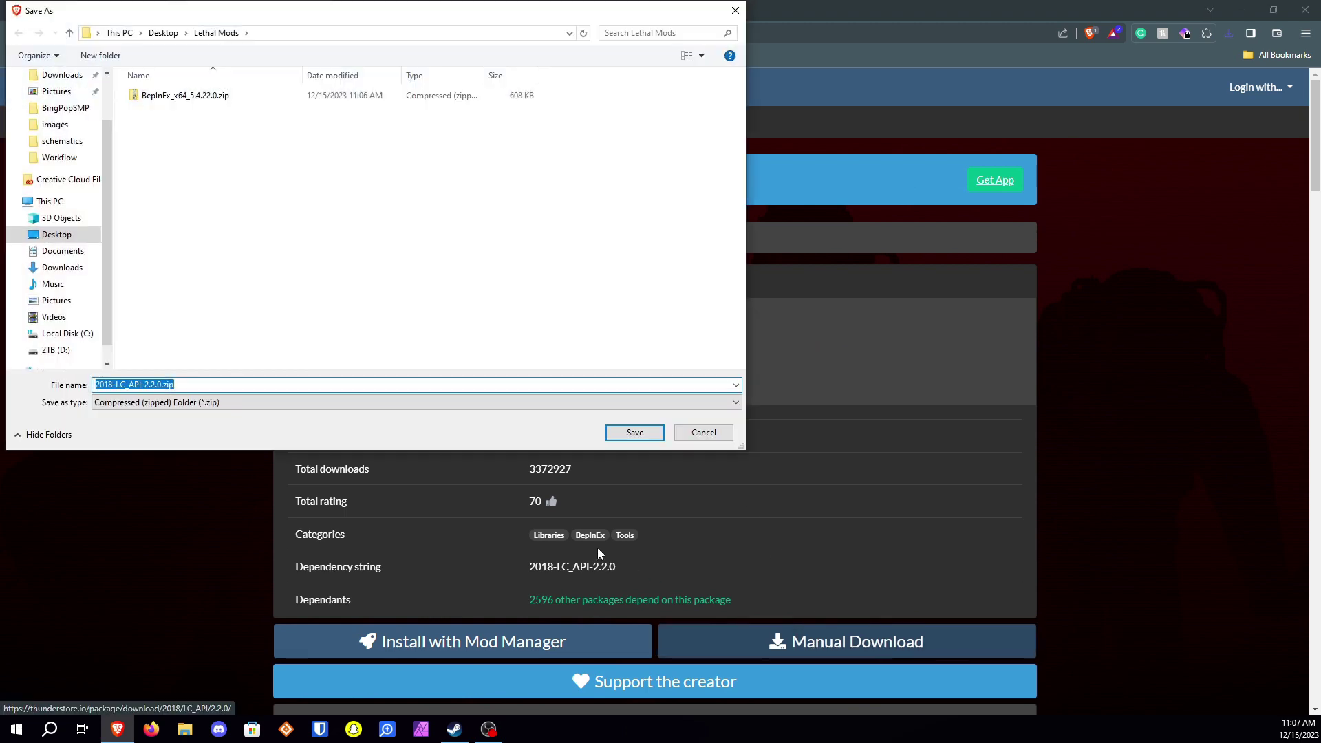
{"action": "left_click", "coordinate": [630, 434]}
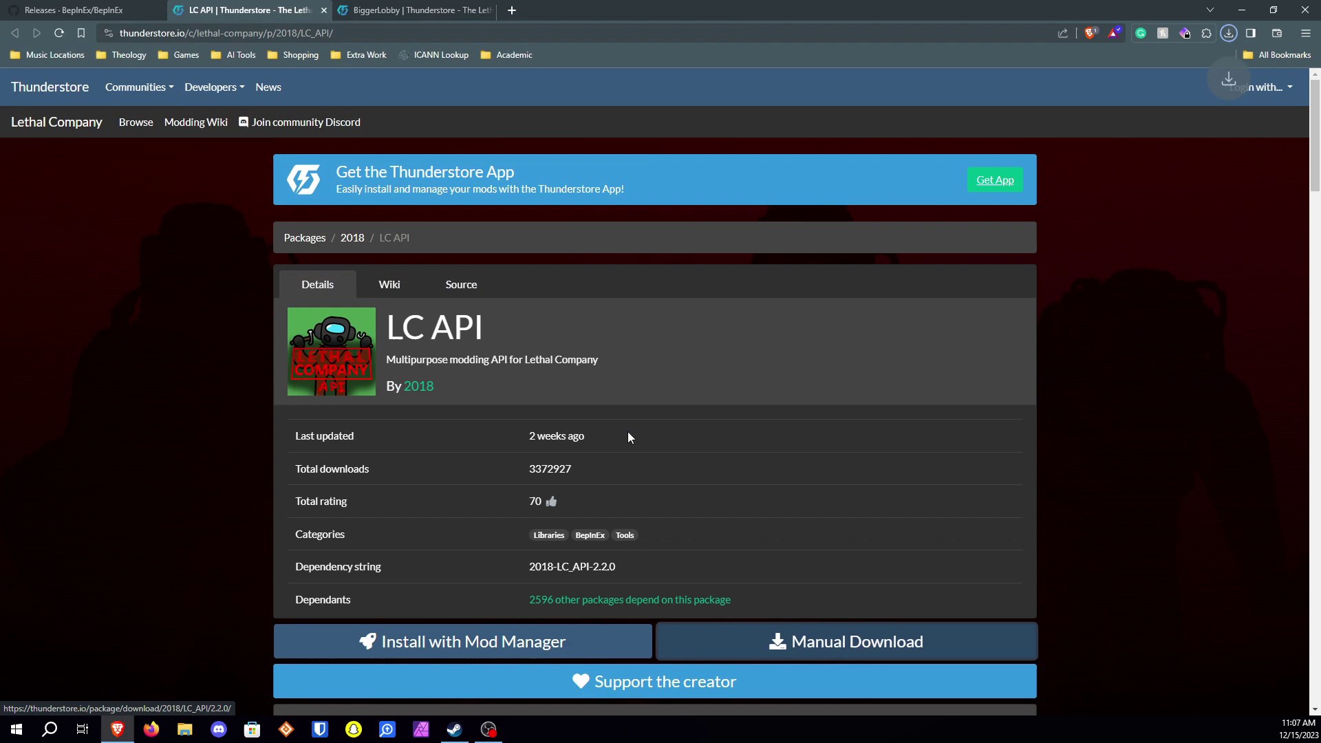
Save the BiggerLobby 2.6.0 zip into Lethal Mods, then close the browser
{"action": "left_click", "coordinate": [367, 8]}
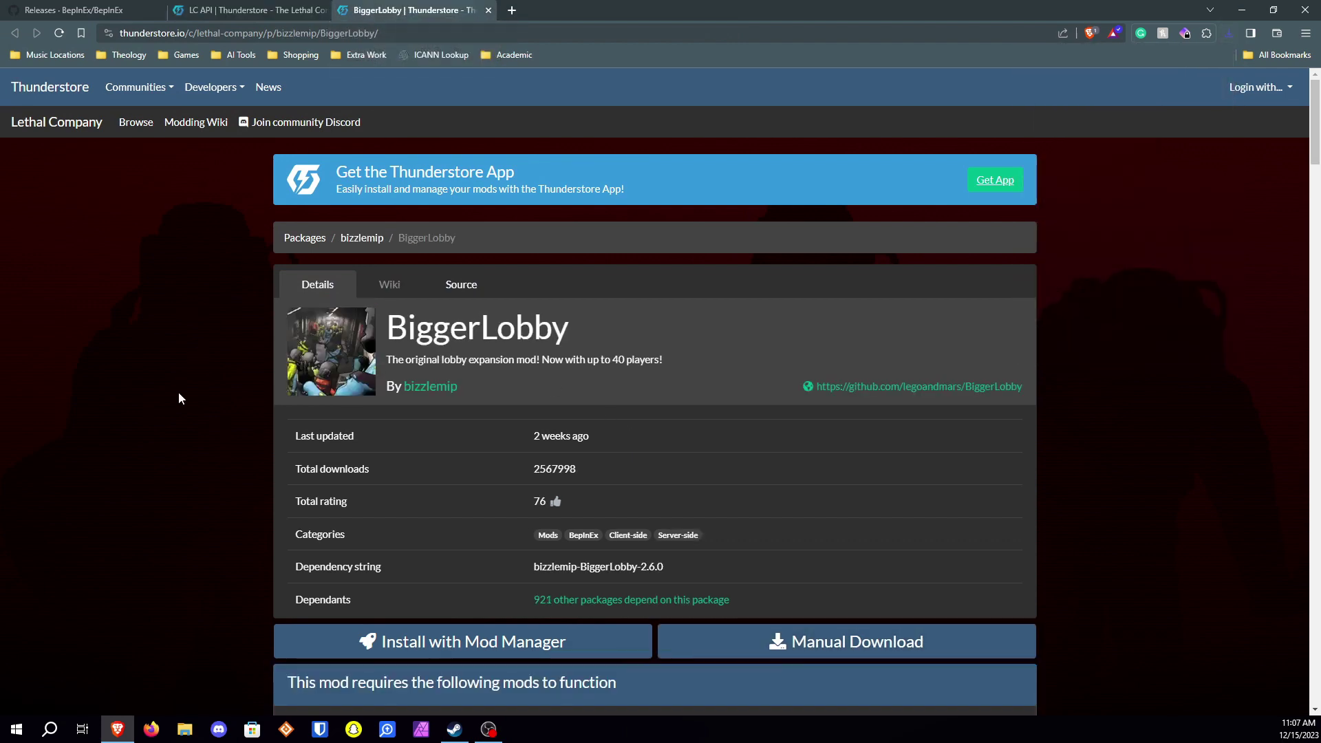
{"action": "scroll", "coordinate": [169, 405], "scroll_direction": "down", "scroll_amount": 1}
{"action": "scroll", "coordinate": [166, 415], "scroll_direction": "down", "scroll_amount": 1}
{"action": "scroll", "coordinate": [165, 416], "scroll_direction": "up", "scroll_amount": 2}
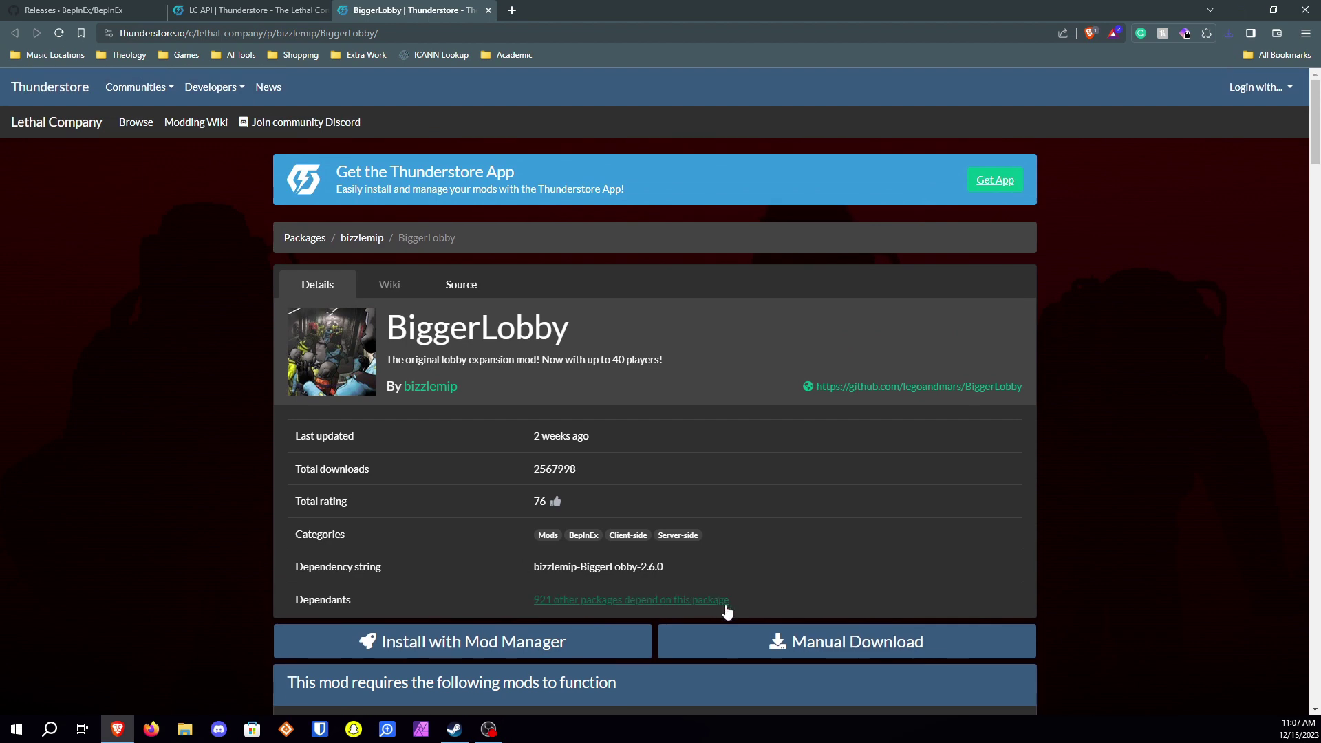
{"action": "left_click", "coordinate": [770, 650]}
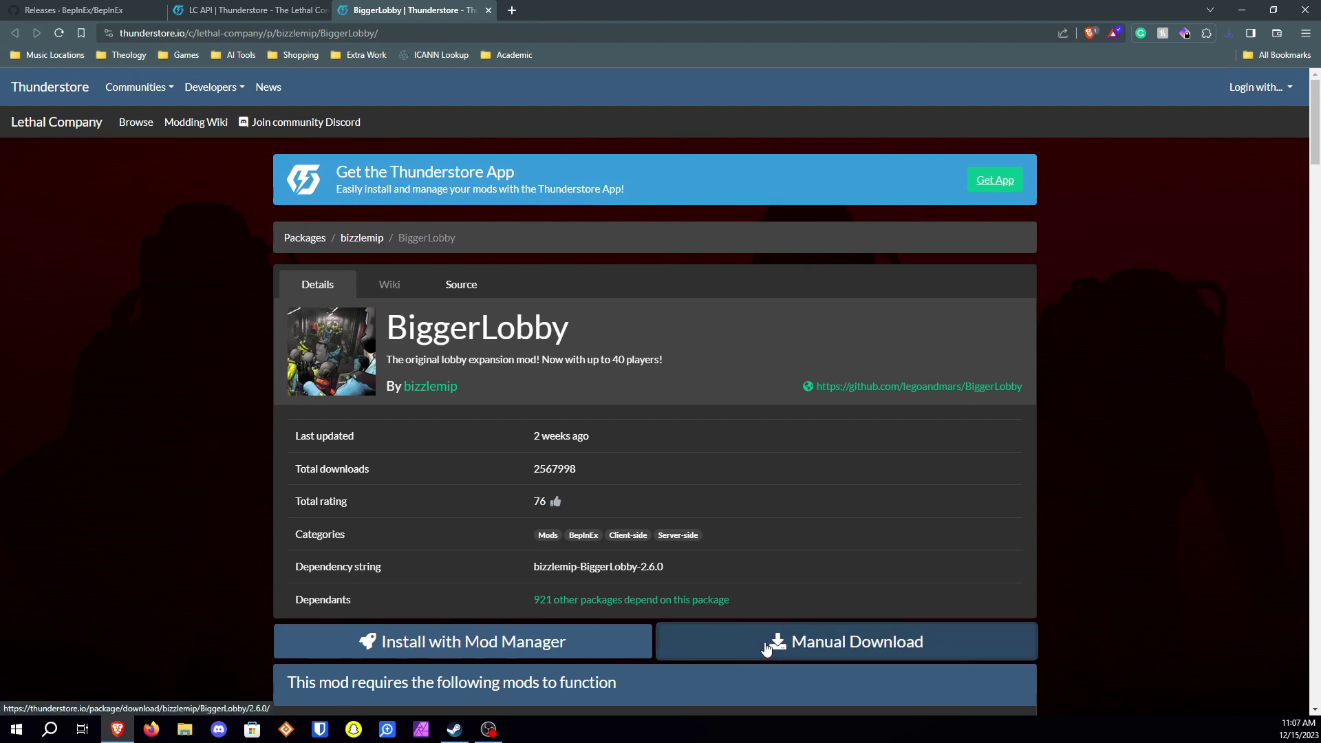
{"action": "left_click", "coordinate": [766, 649]}
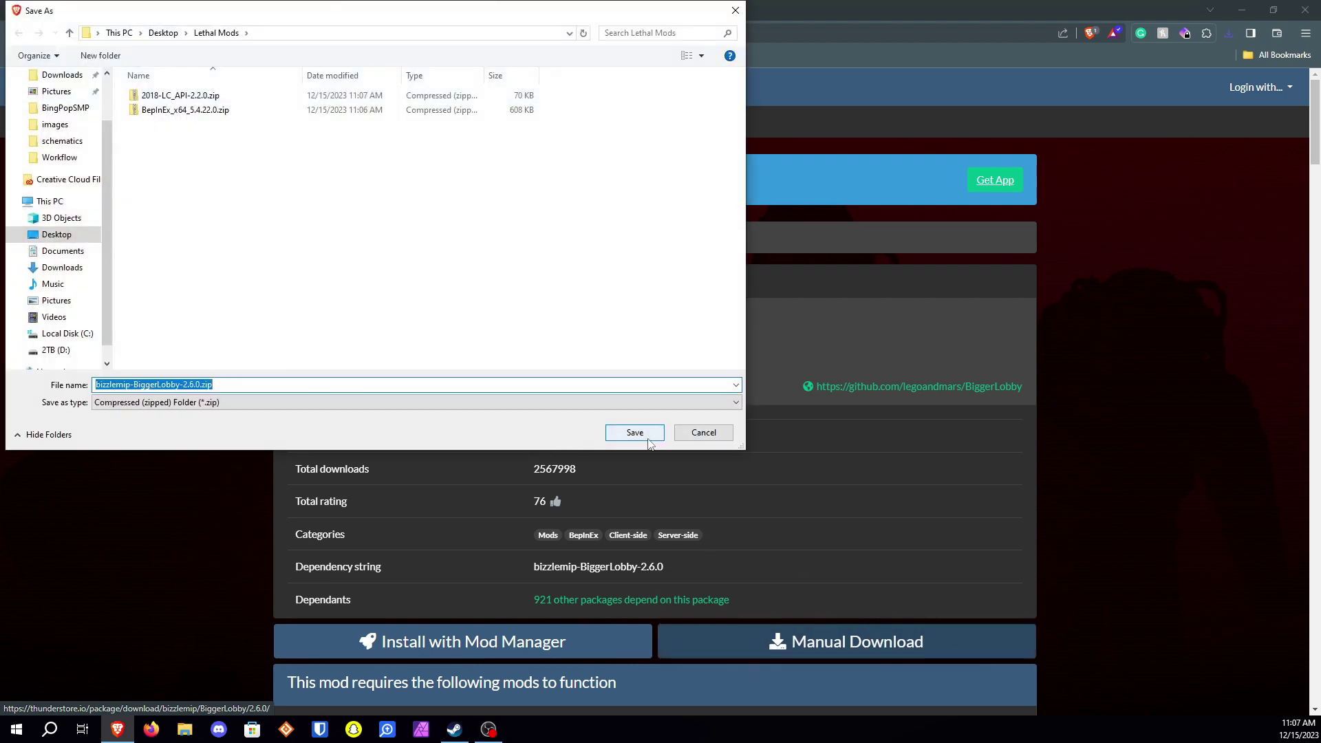
{"action": "left_click", "coordinate": [637, 433]}
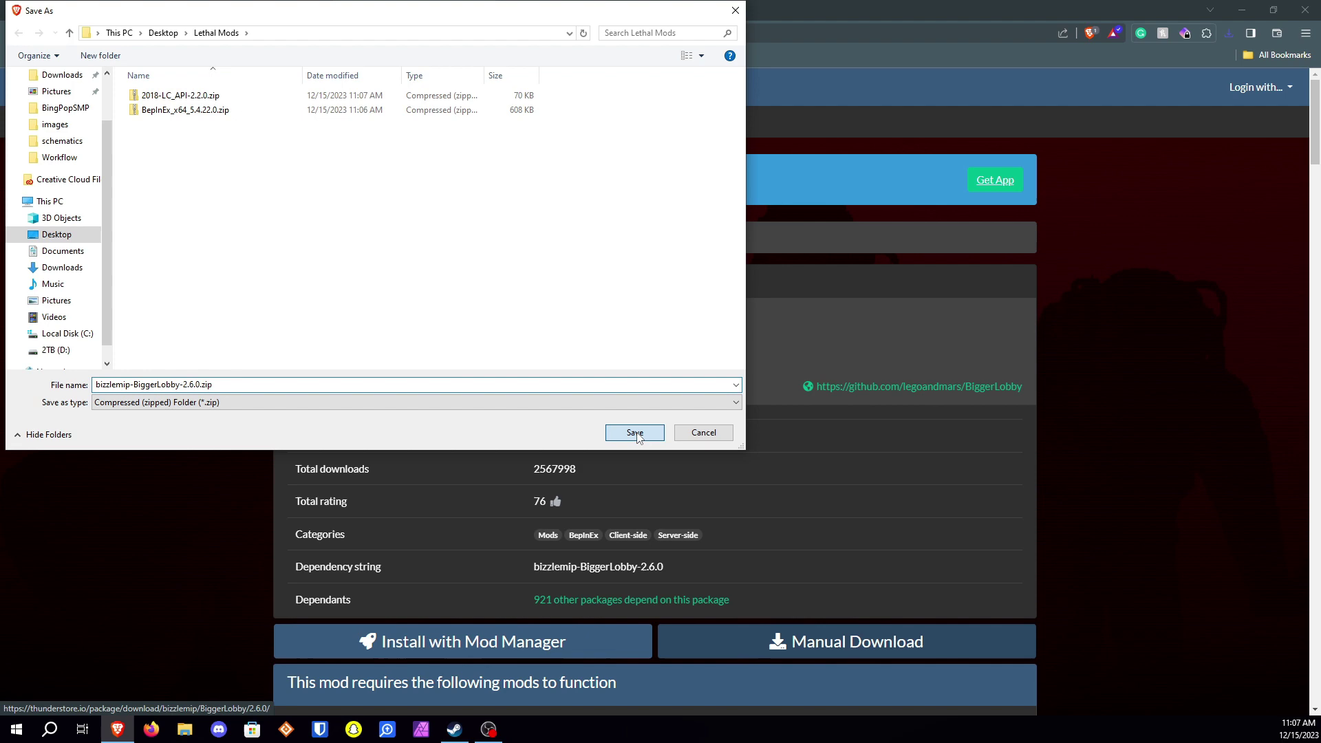
{"action": "left_click", "coordinate": [1305, 8]}
{"action": "left_click", "coordinate": [681, 163]}
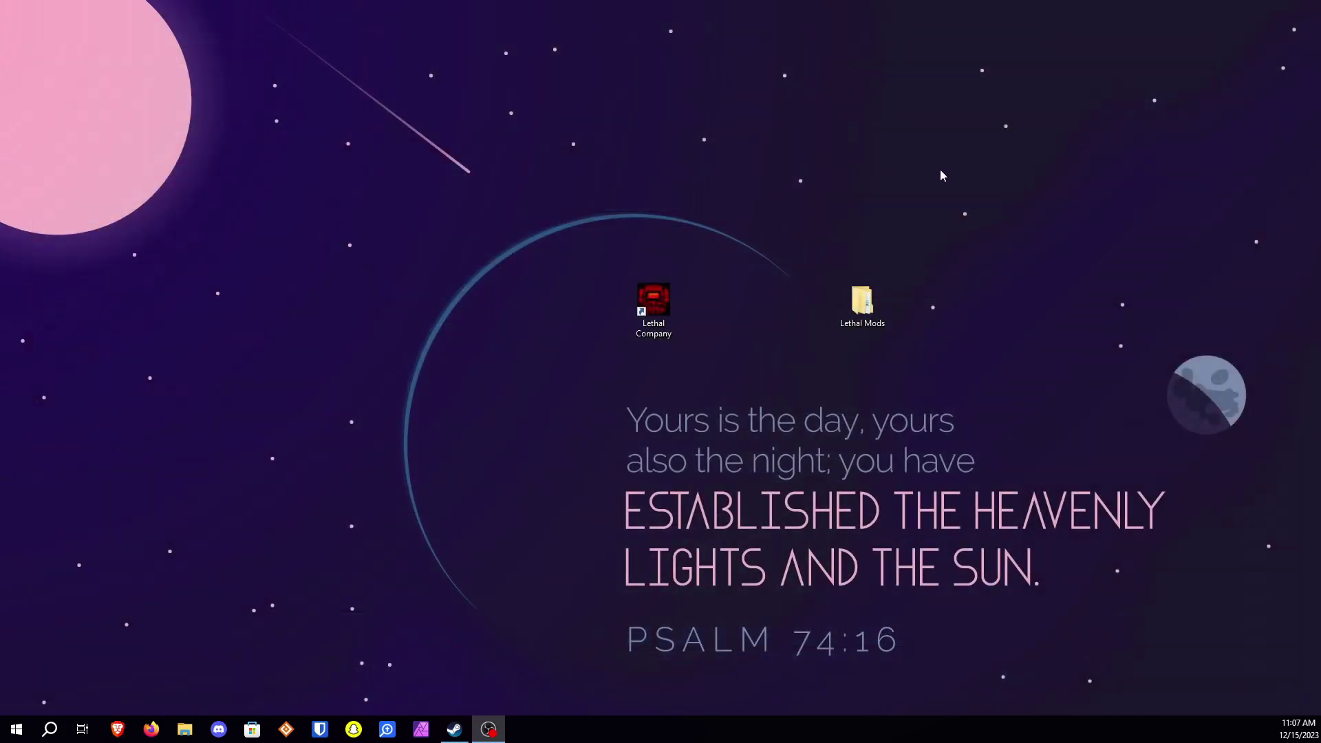
{"action": "double_click", "coordinate": [862, 301]}
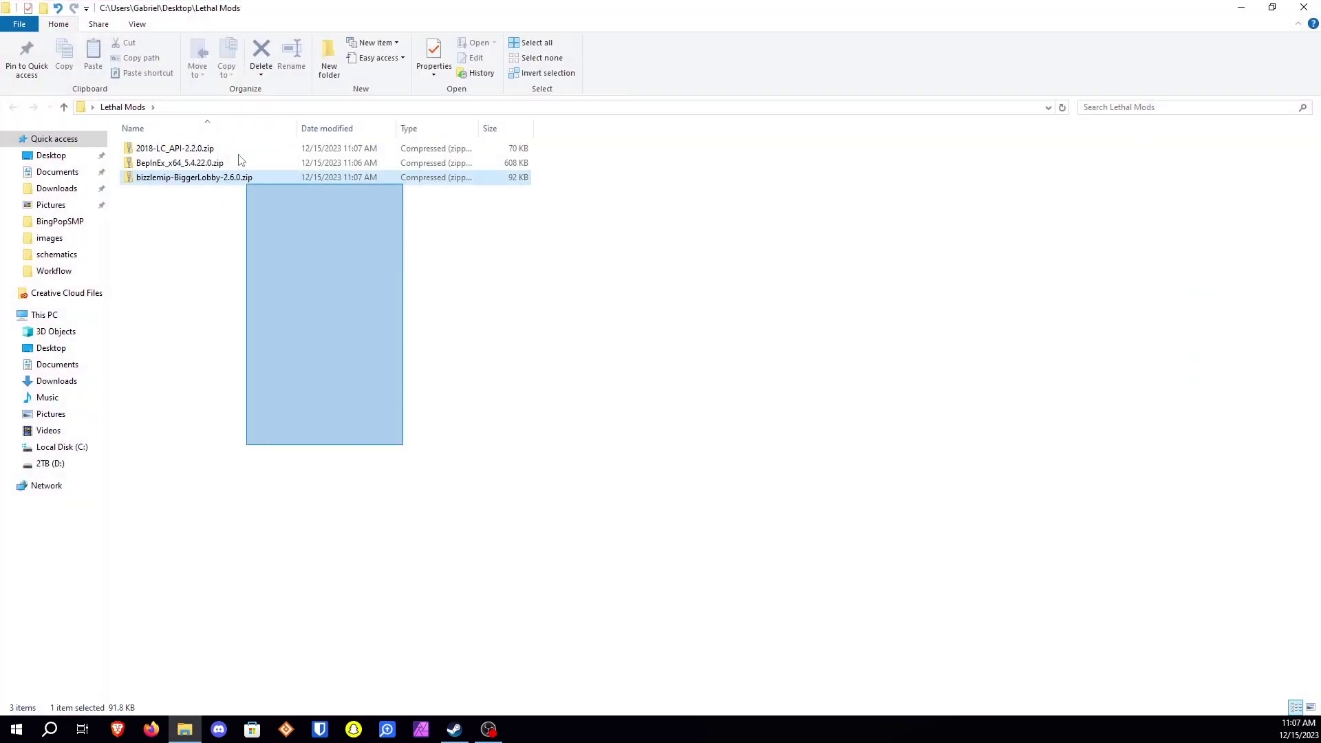
{"action": "left_click_drag", "start_coordinate": [240, 159], "coordinate": [238, 145]}
{"action": "left_click", "coordinate": [235, 324]}
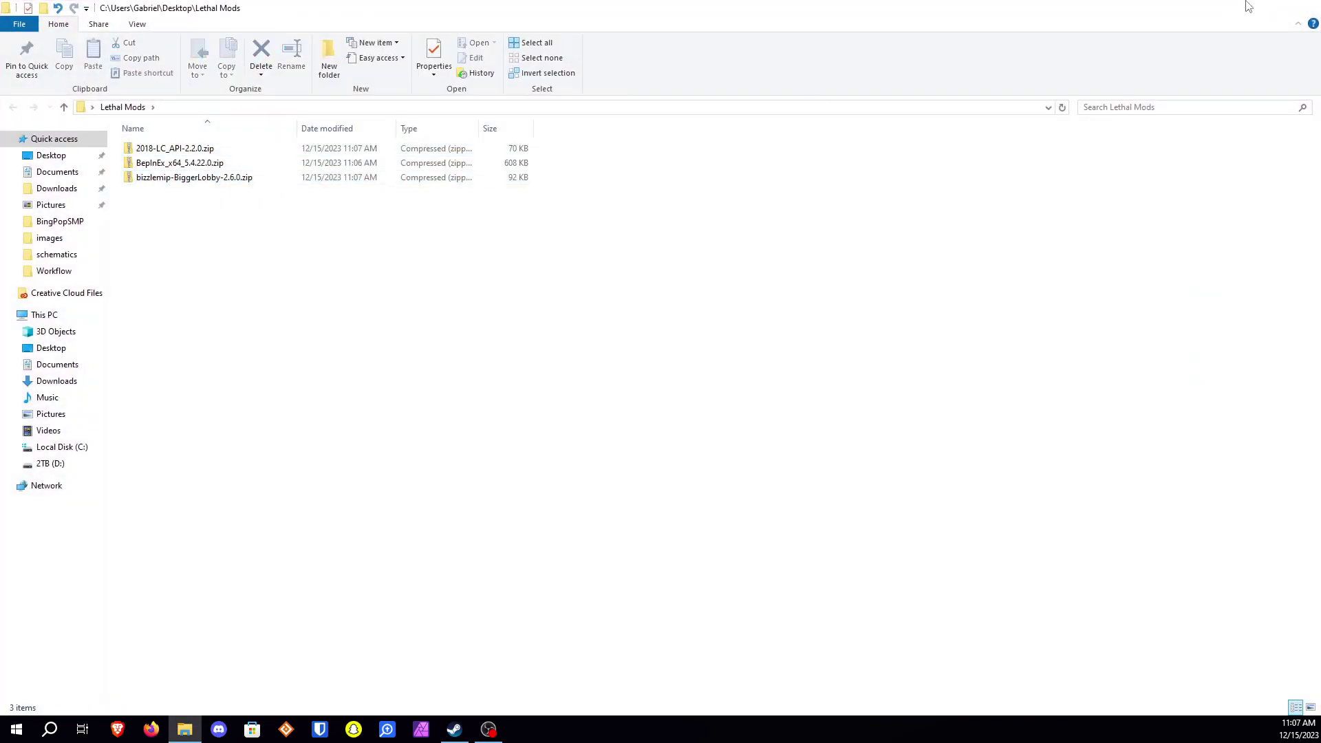
{"action": "left_click", "coordinate": [1248, 6]}
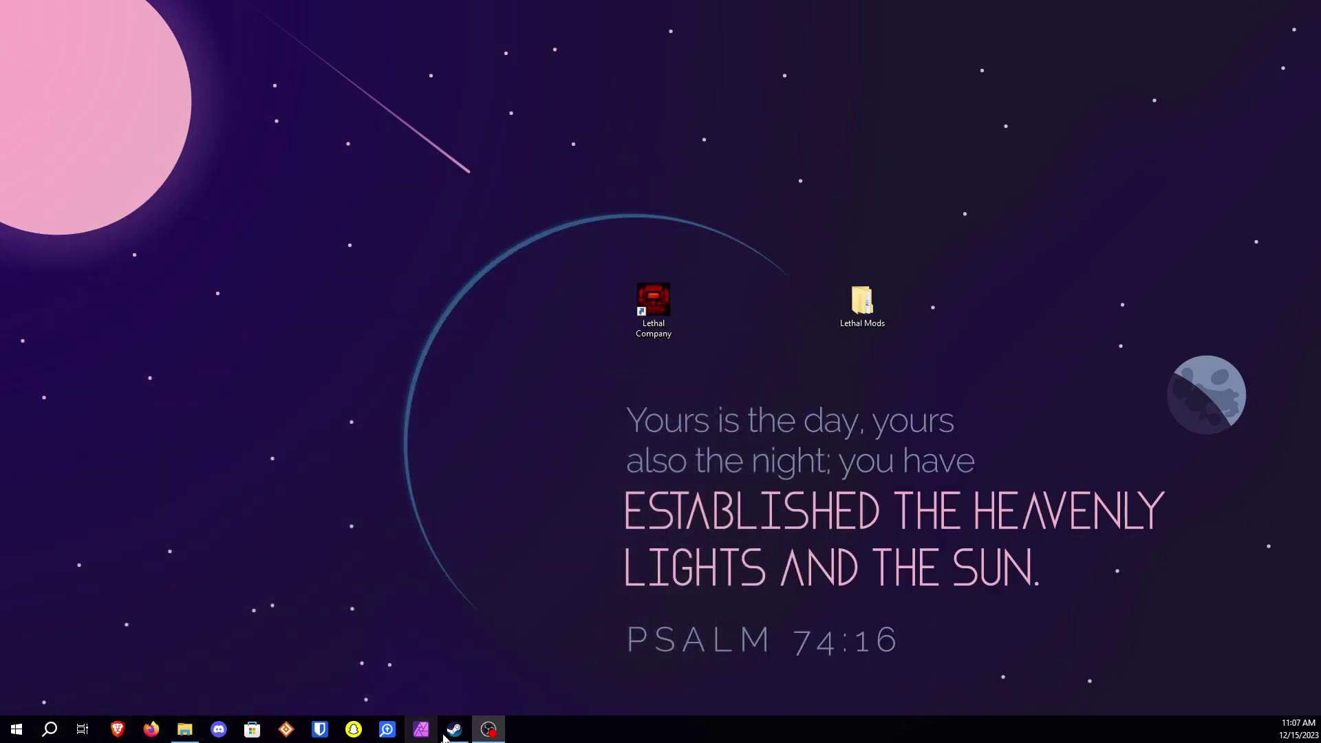
Open Lethal Company's install folder through Steam's Manage > Browse local files
{"action": "left_click", "coordinate": [454, 729]}
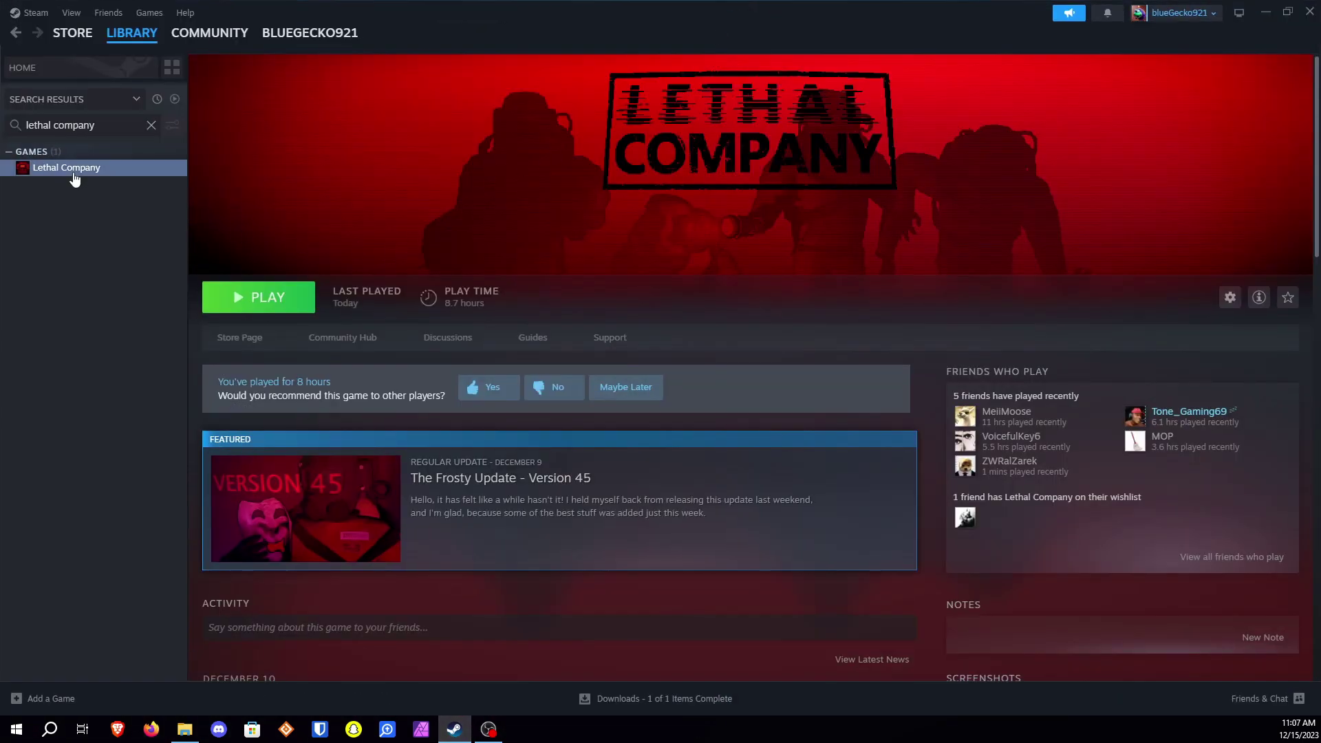
{"action": "right_click", "coordinate": [72, 171]}
{"action": "mouse_move", "coordinate": [129, 237]}
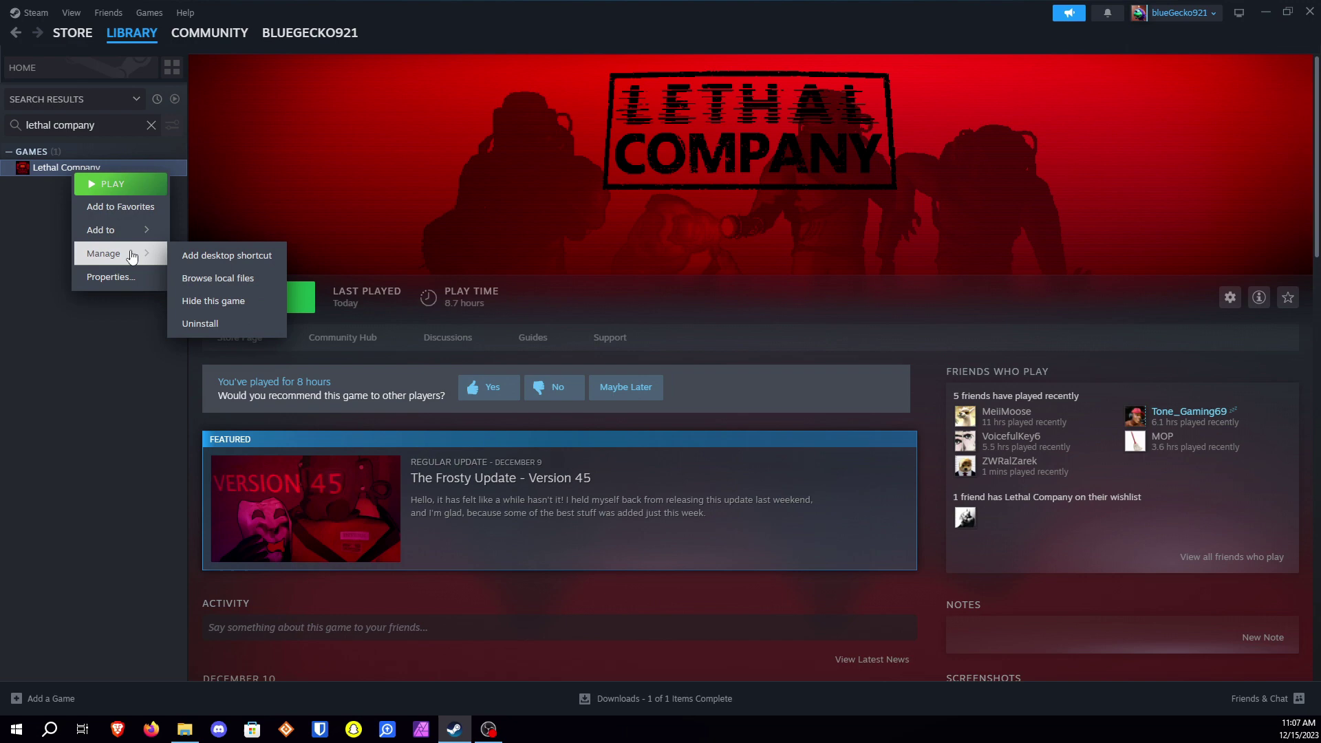
{"action": "left_click", "coordinate": [224, 279]}
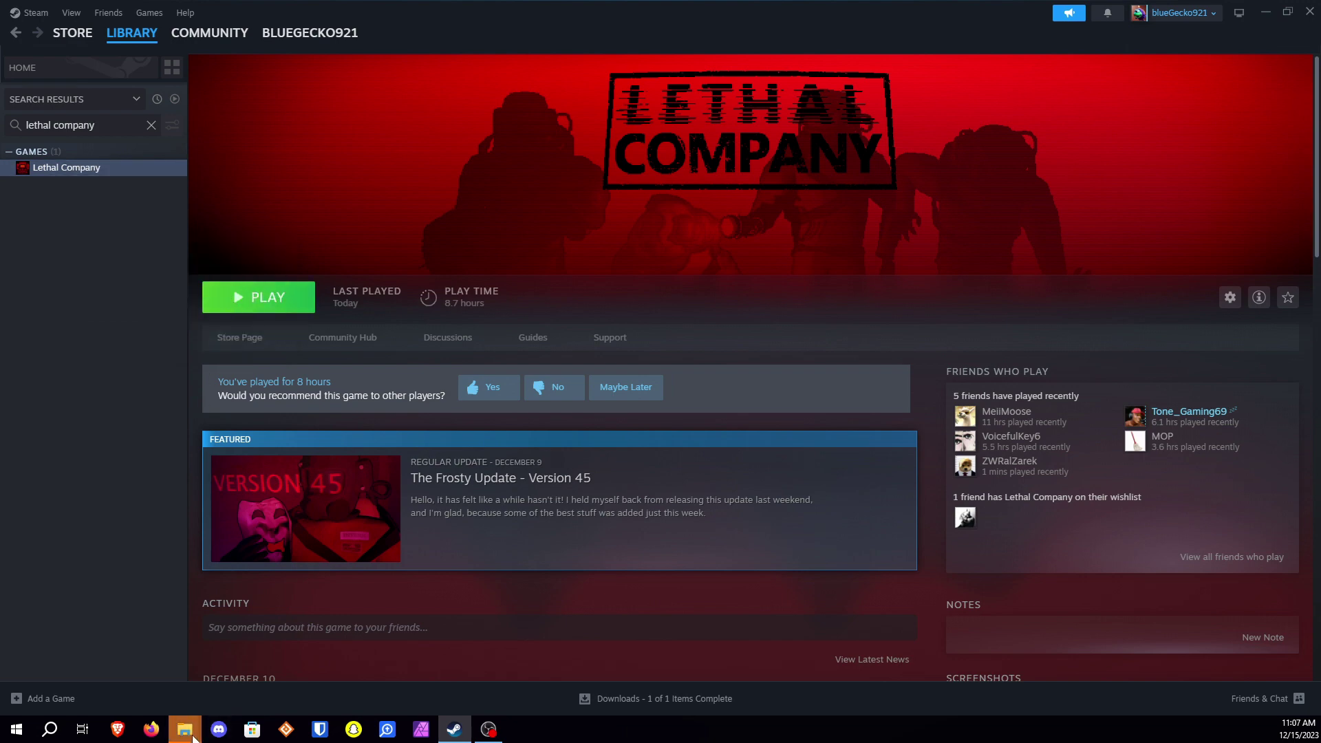
Shrink and reposition the game folder window and minimize Steam to reveal the desktop
{"action": "mouse_move", "coordinate": [193, 737]}
{"action": "left_click", "coordinate": [242, 670]}
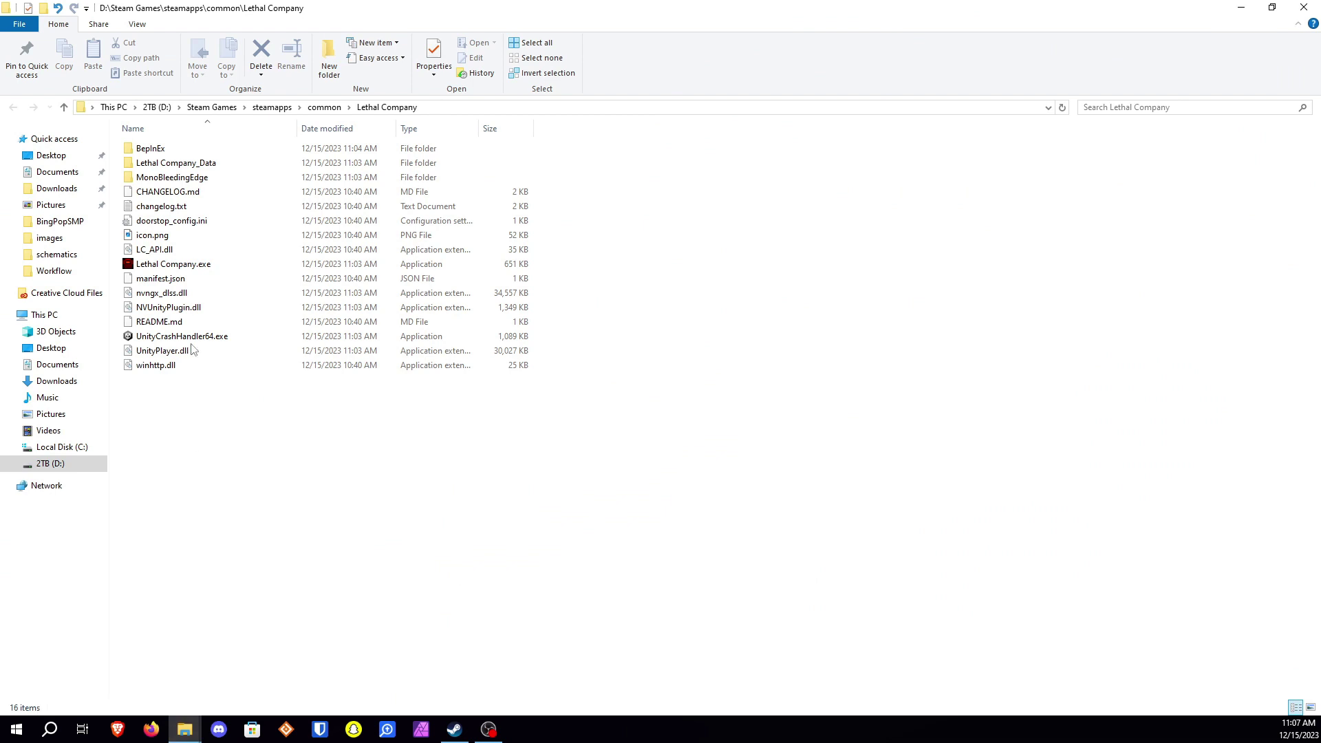
{"action": "left_click_drag", "start_coordinate": [307, 9], "coordinate": [364, 47]}
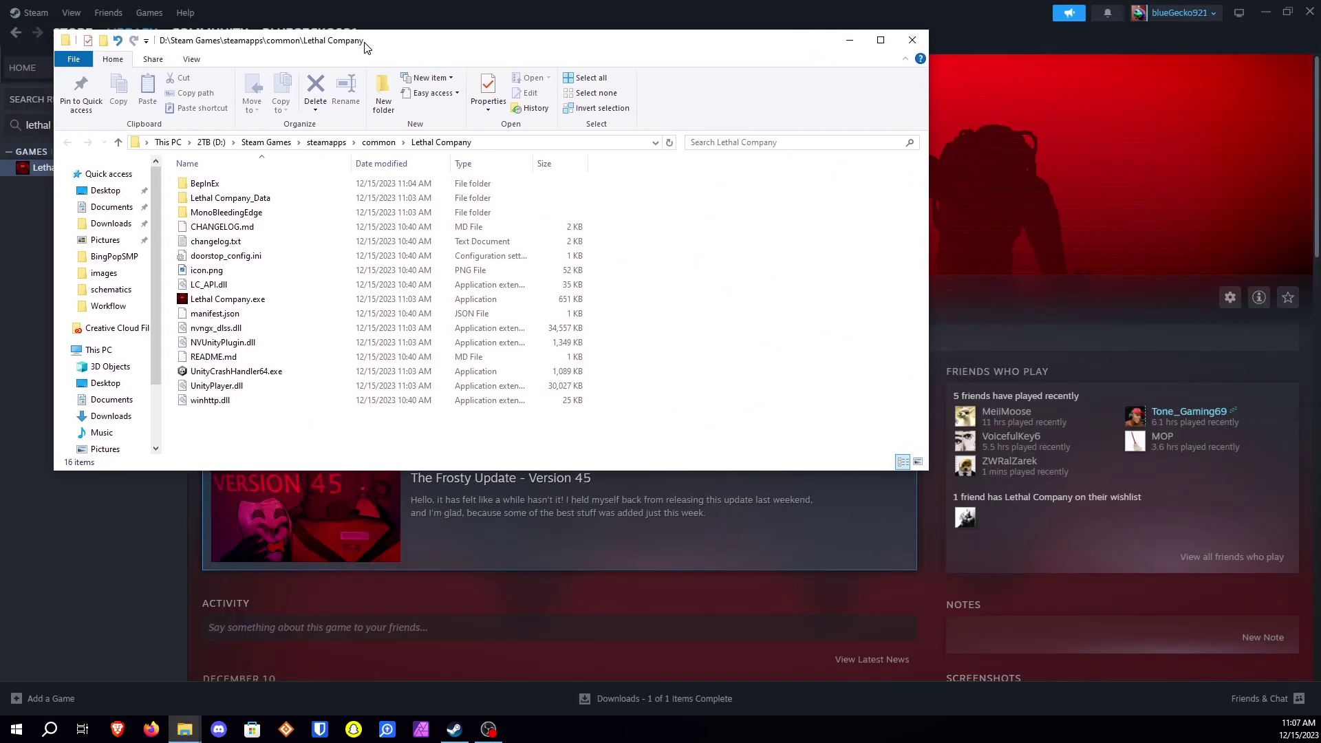
{"action": "left_click", "coordinate": [1264, 12]}
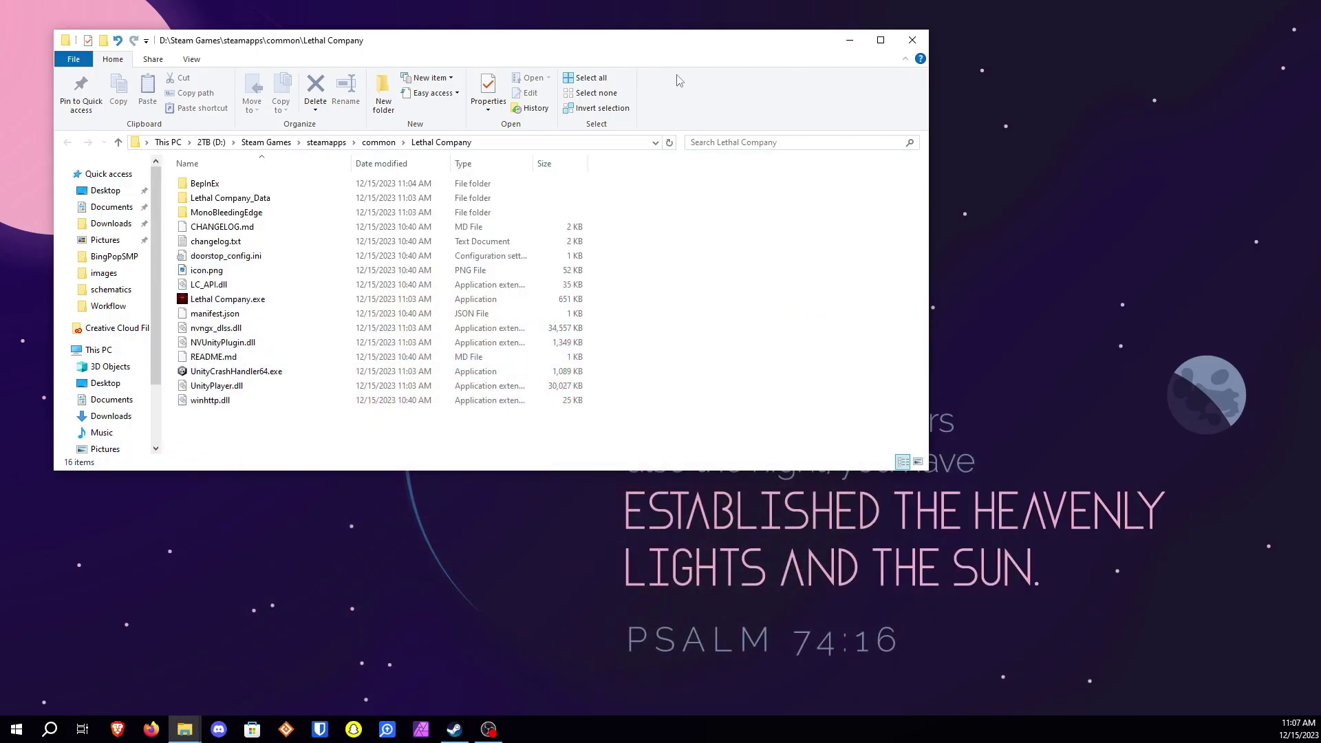
{"action": "left_click_drag", "start_coordinate": [654, 42], "coordinate": [725, 119]}
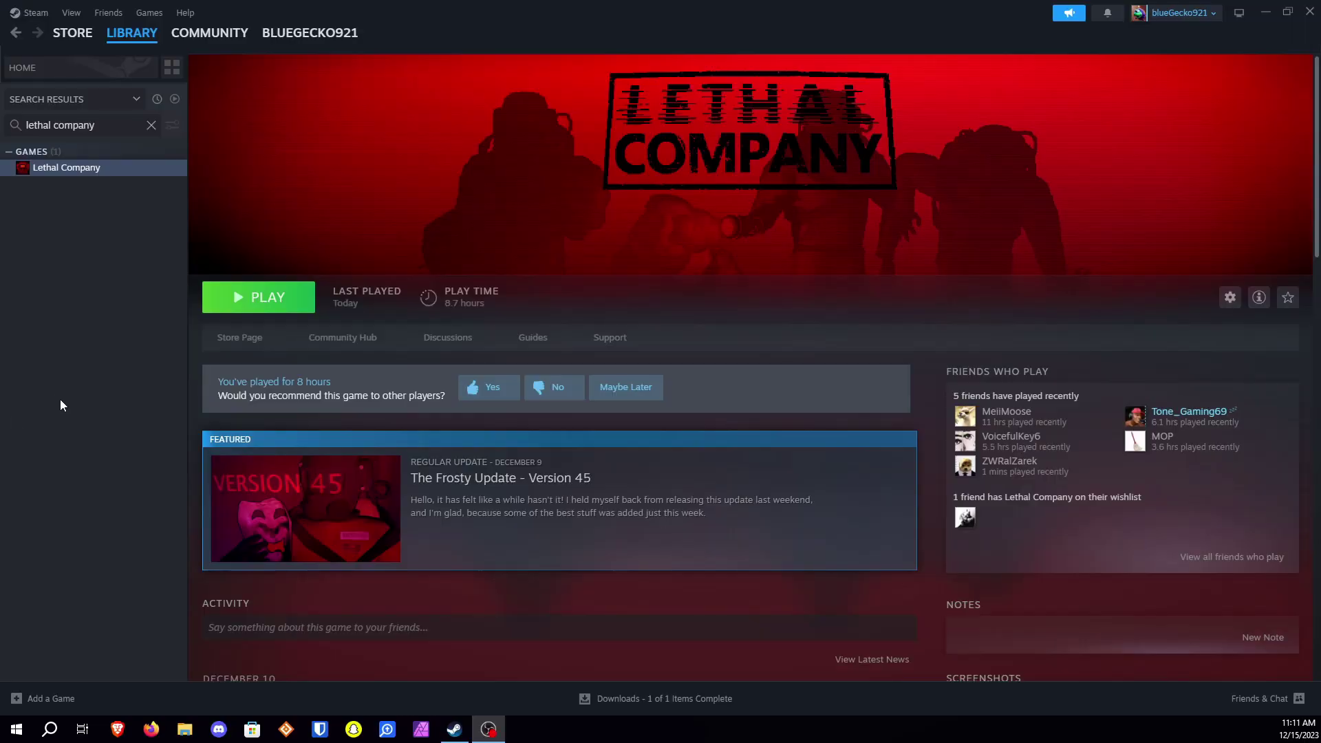
Open the clean Lethal Company install folder via Browse local files and close Steam
{"action": "right_click", "coordinate": [114, 172]}
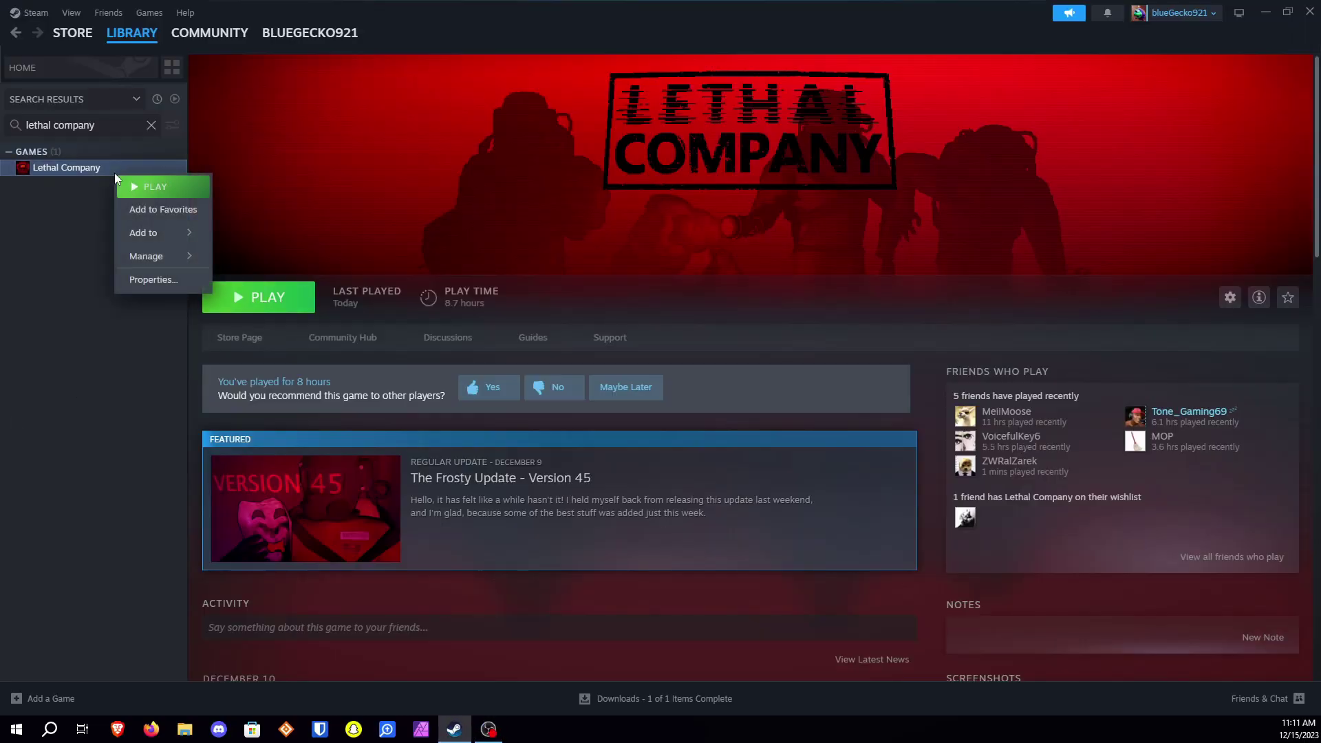
{"action": "left_click", "coordinate": [55, 245]}
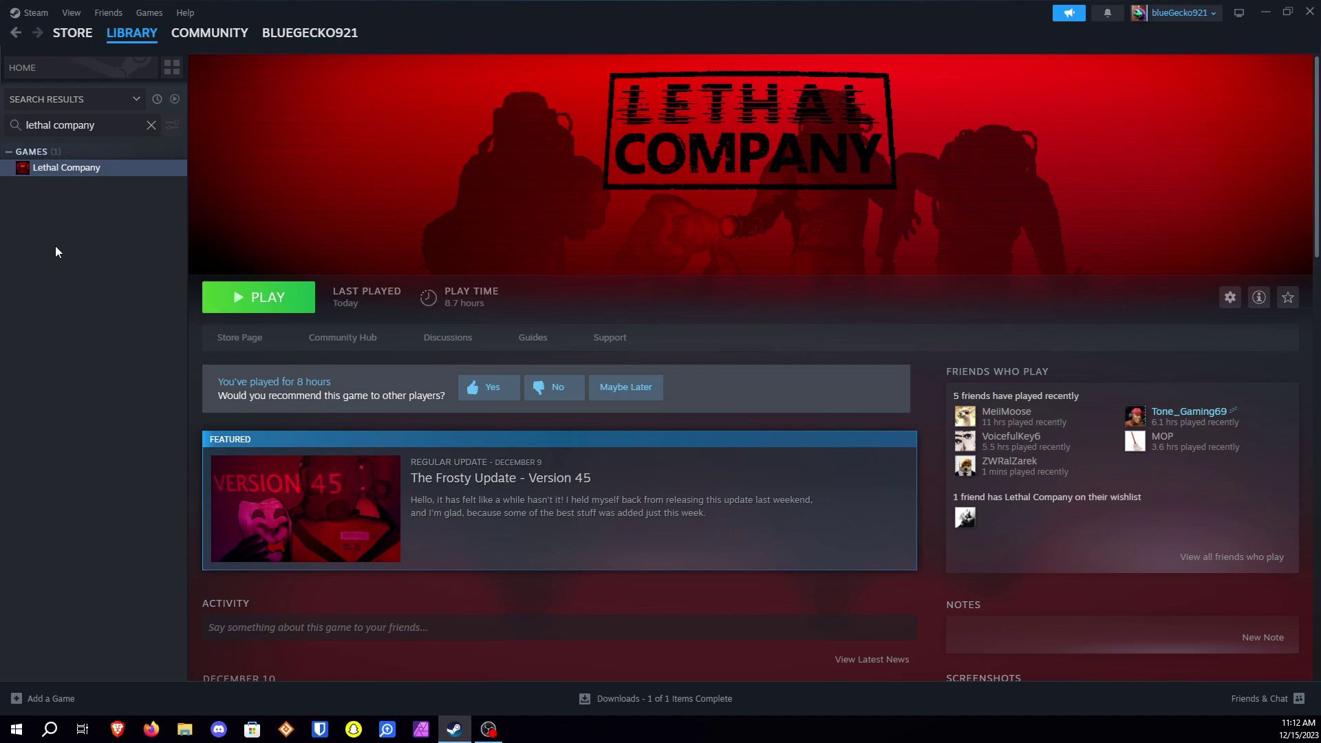
{"action": "right_click", "coordinate": [74, 176]}
{"action": "mouse_move", "coordinate": [110, 259]}
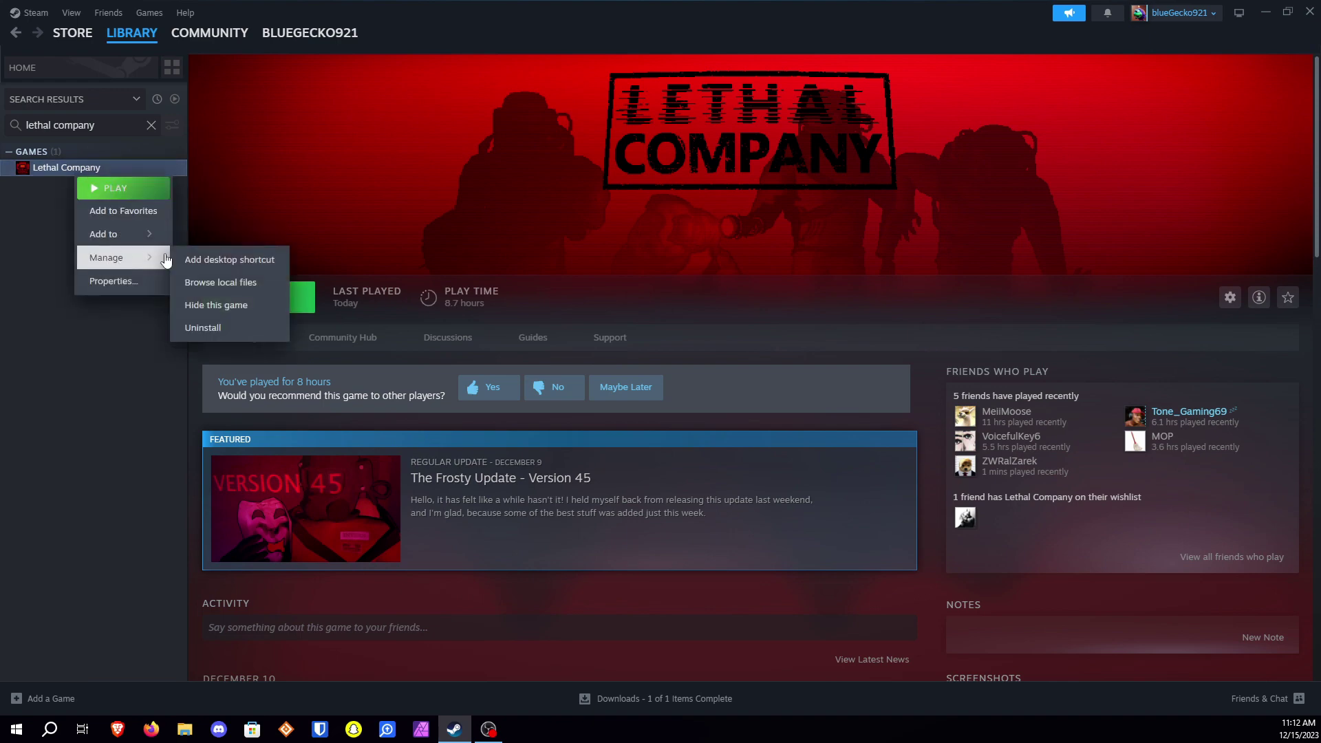
{"action": "left_click", "coordinate": [241, 292]}
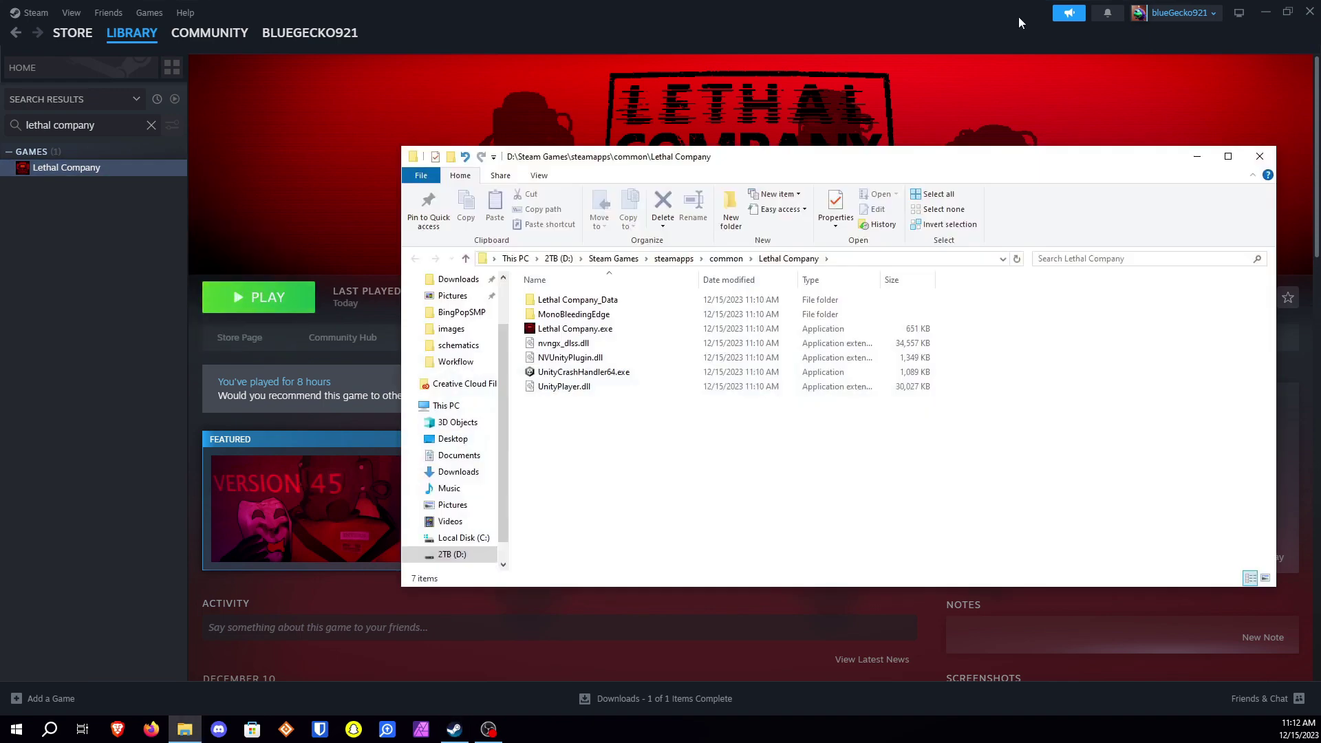
{"action": "left_click", "coordinate": [1315, 7]}
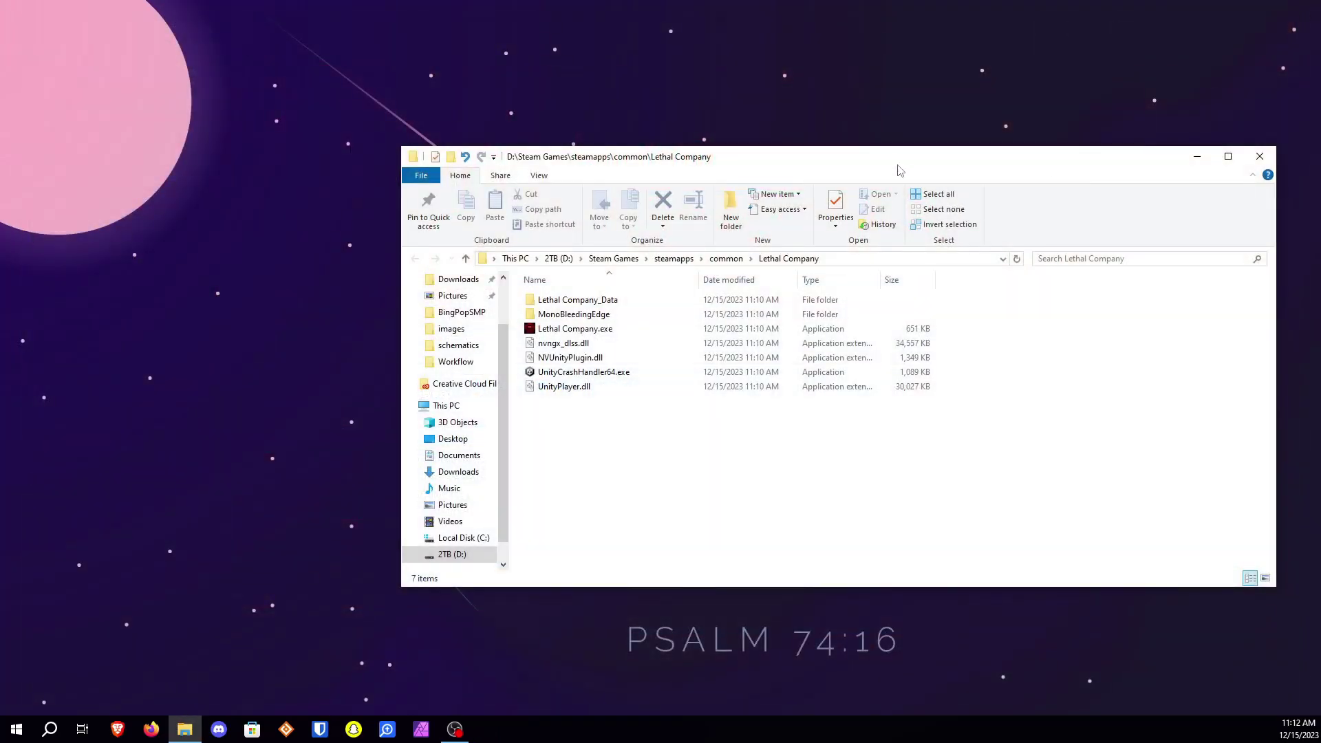
Arrange the game folder window beside the desktop and open the Lethal Mods folder
{"action": "left_click_drag", "start_coordinate": [893, 166], "coordinate": [534, 156]}
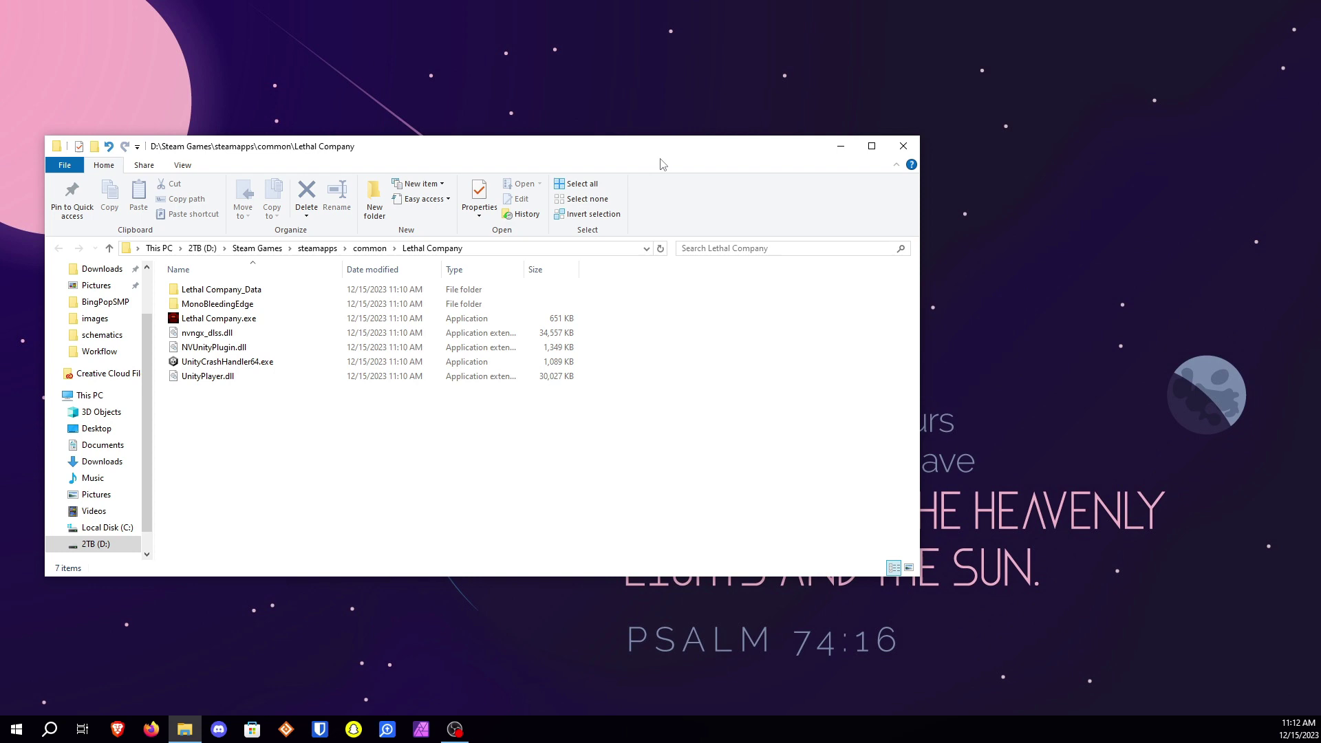
{"action": "left_click_drag", "start_coordinate": [650, 150], "coordinate": [550, 271]}
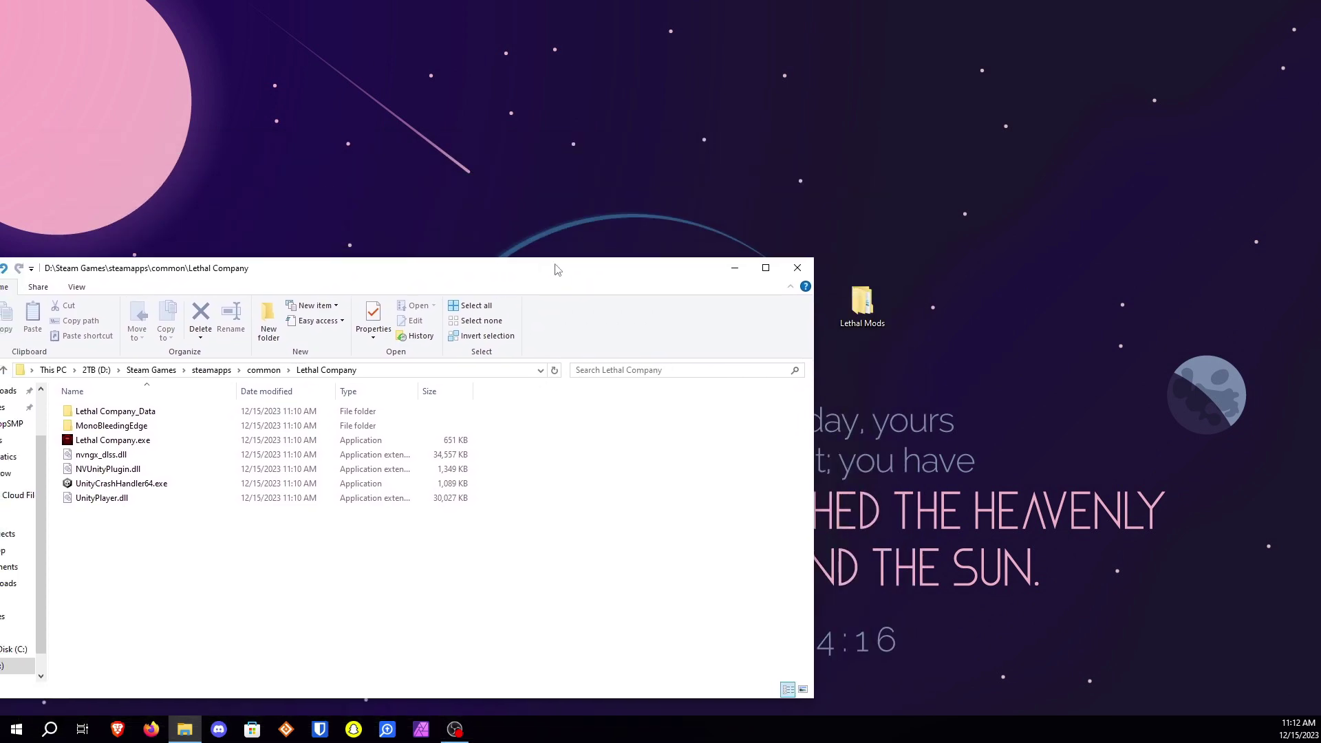
{"action": "left_click_drag", "start_coordinate": [864, 303], "coordinate": [1266, 71]}
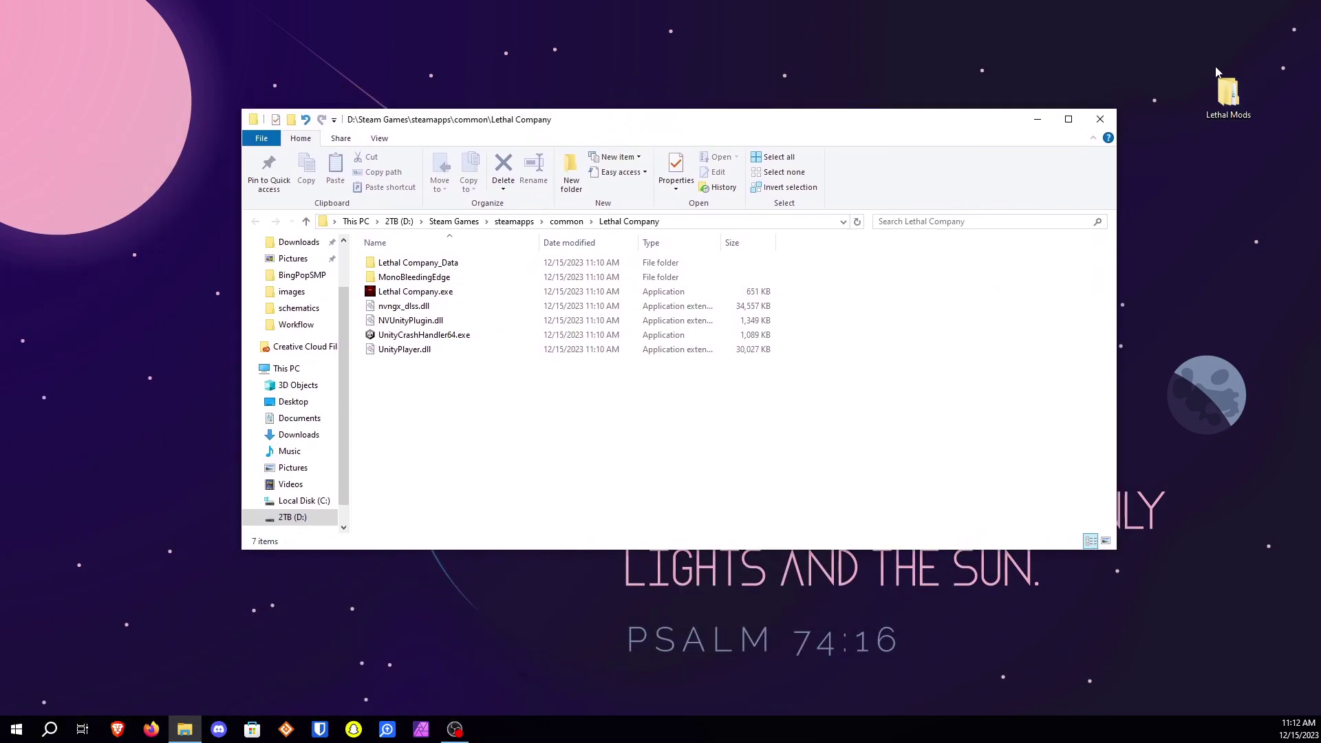
{"action": "double_click", "coordinate": [1220, 81]}
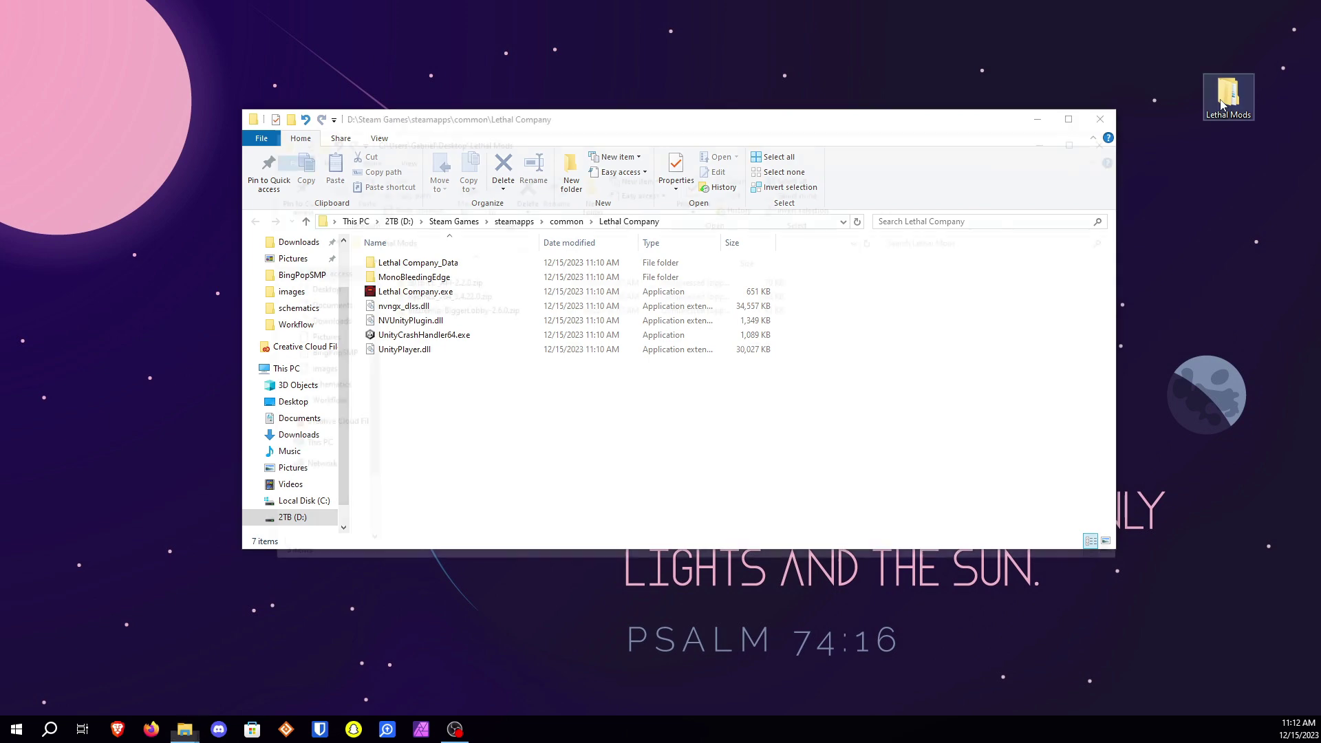
Drag the four items from BepInEx_x64_5.4.22.0.zip into Lethal Company, bringing it to 11 items
{"action": "left_click_drag", "start_coordinate": [513, 141], "coordinate": [918, 155]}
{"action": "double_click", "coordinate": [831, 309]}
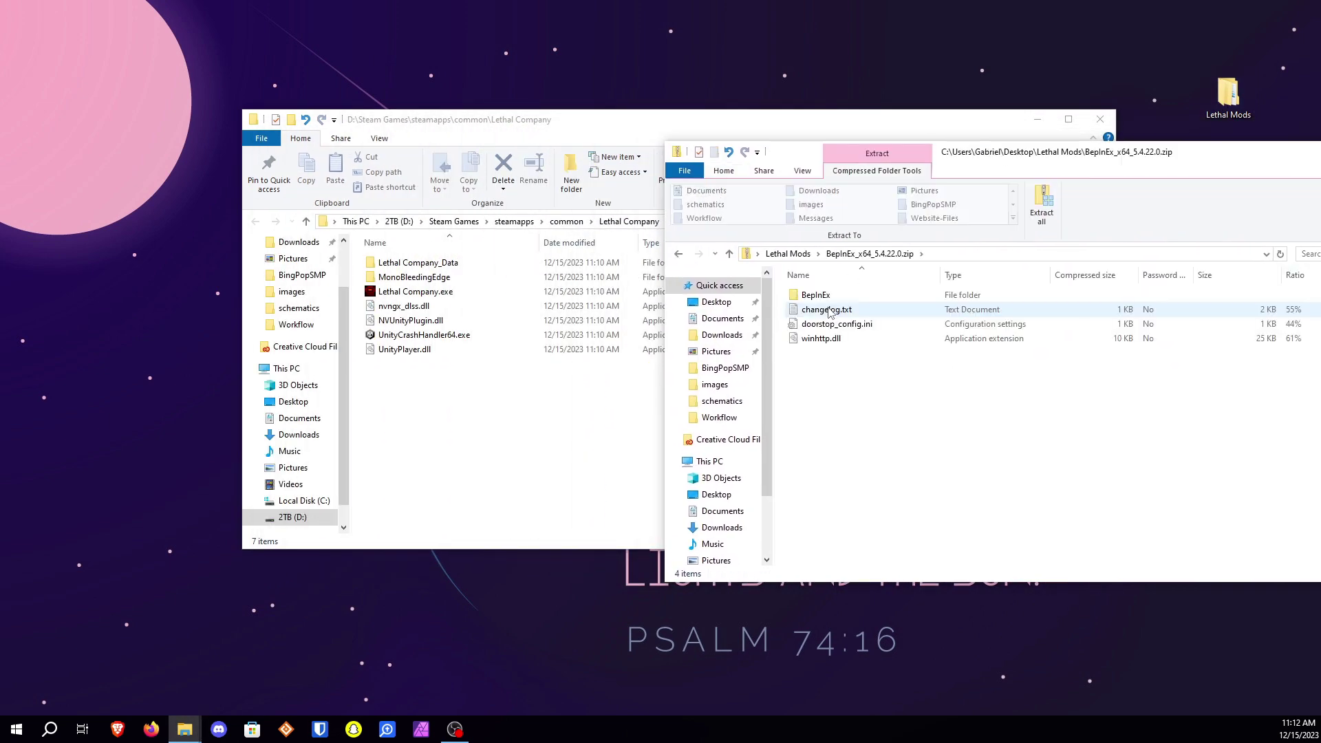
{"action": "left_click_drag", "start_coordinate": [839, 377], "coordinate": [441, 427]}
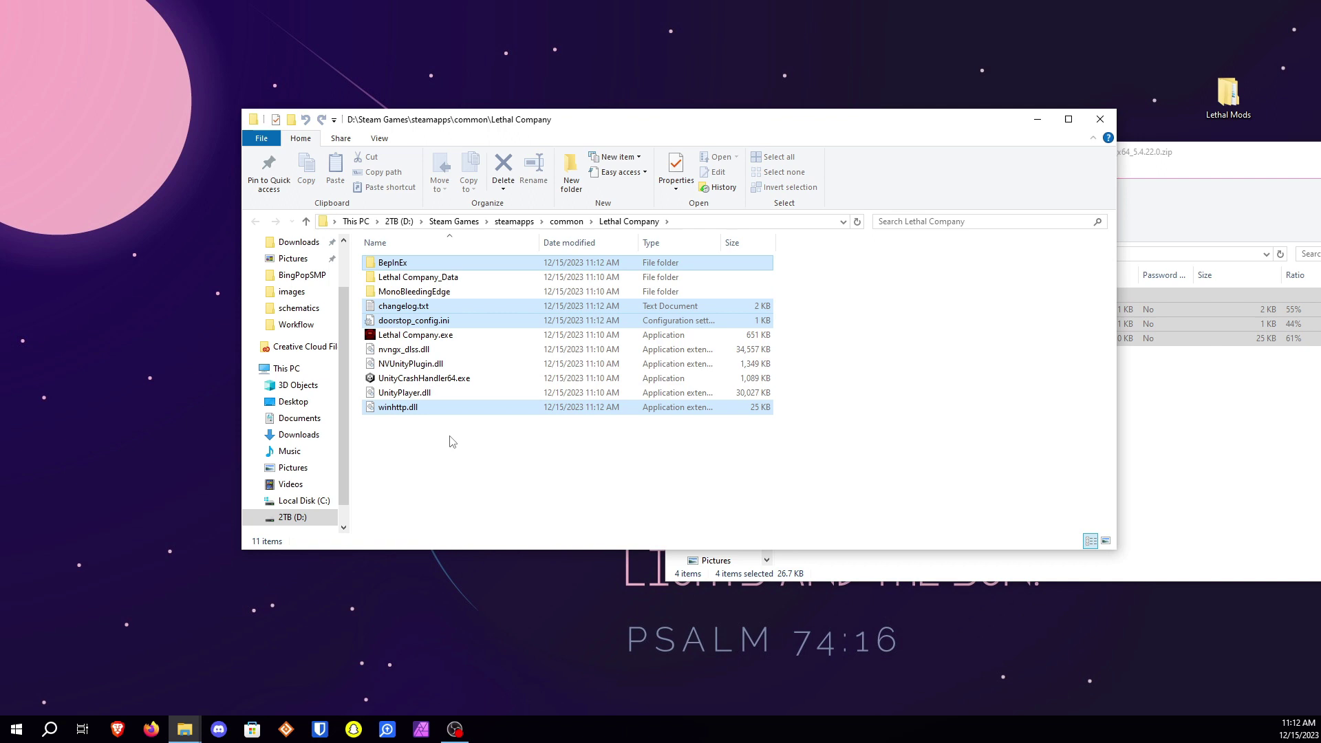
{"action": "left_click", "coordinate": [1162, 487]}
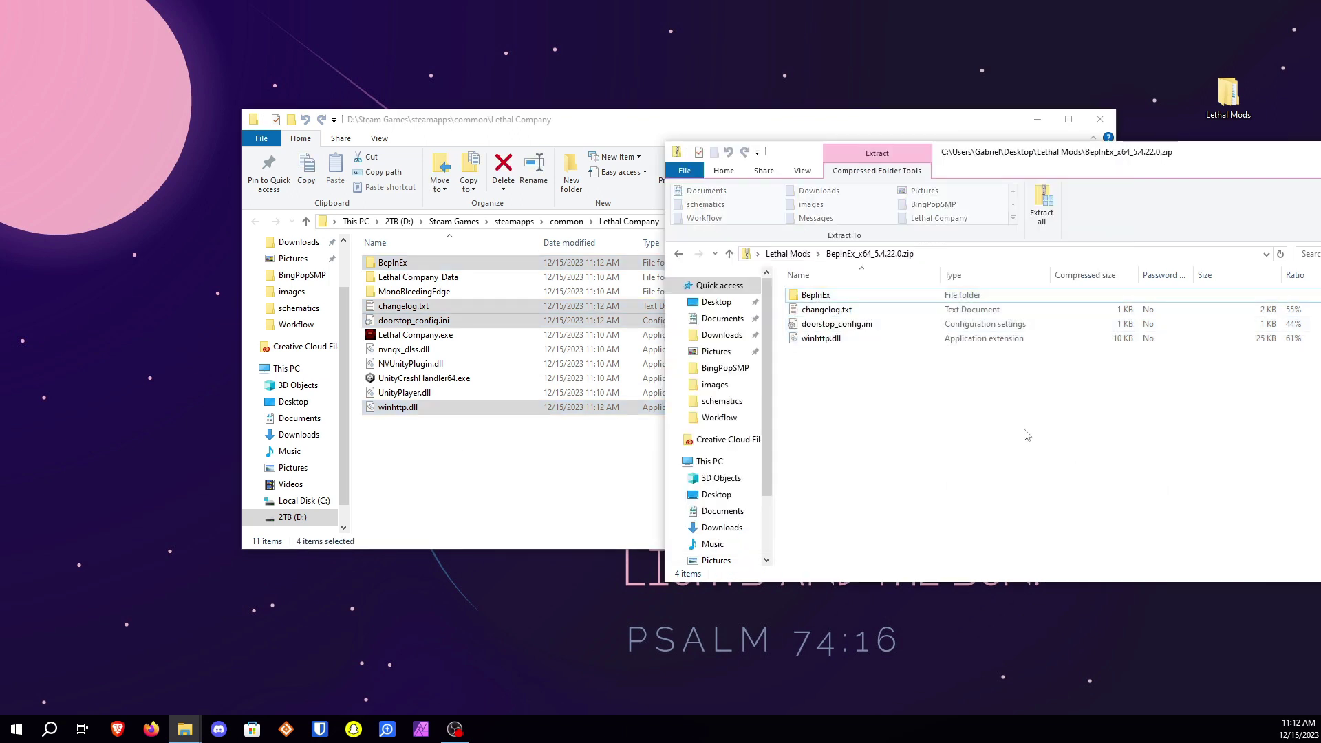
{"action": "key", "text": "alt+Left"}
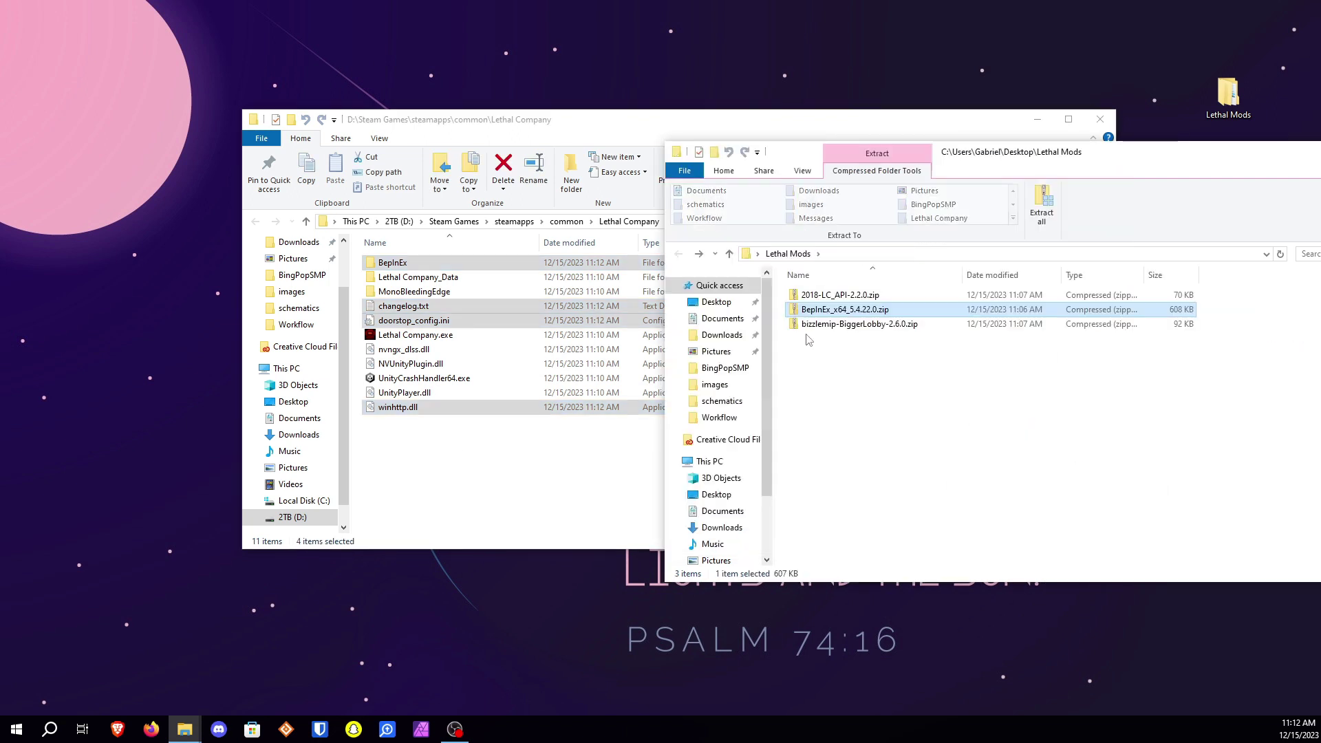
Open the BepInEx folder inside the BiggerLobby zip archive
{"action": "double_click", "coordinate": [818, 325]}
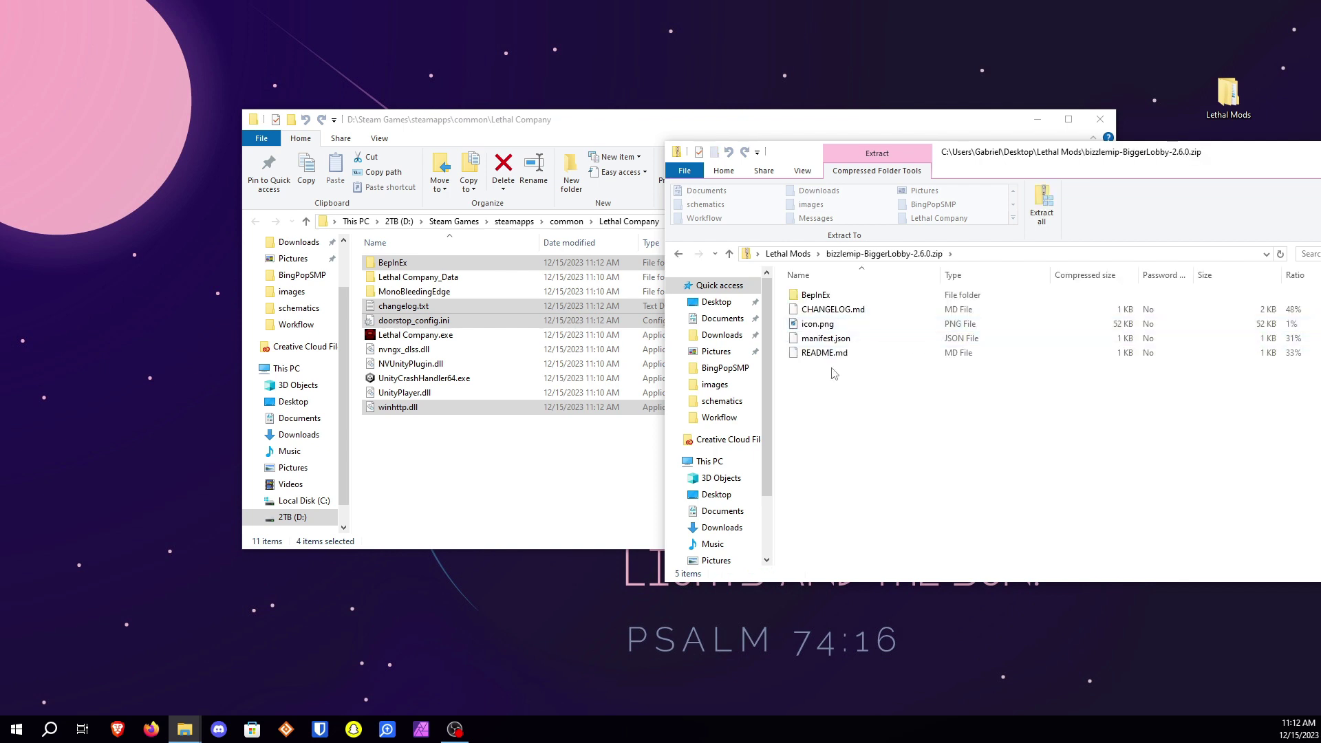
{"action": "key", "text": "alt+Left"}
{"action": "double_click", "coordinate": [823, 324]}
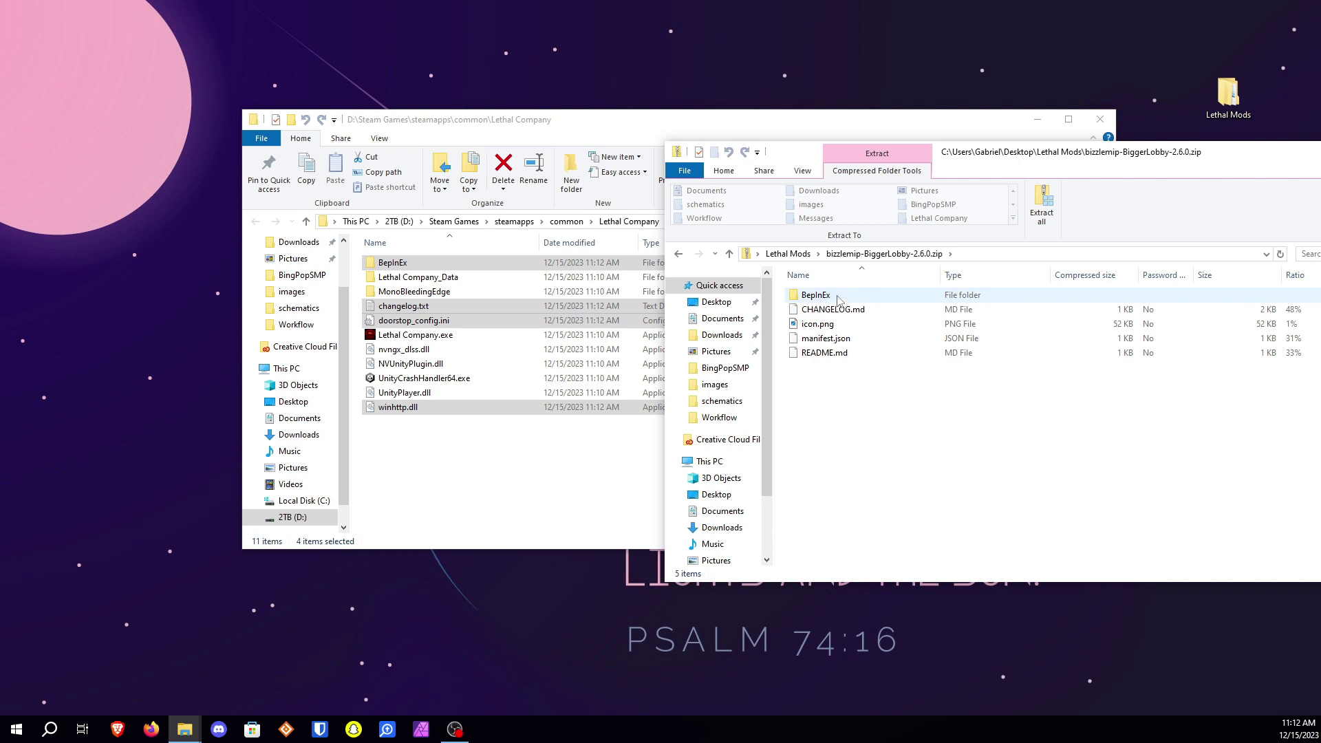
{"action": "double_click", "coordinate": [837, 298]}
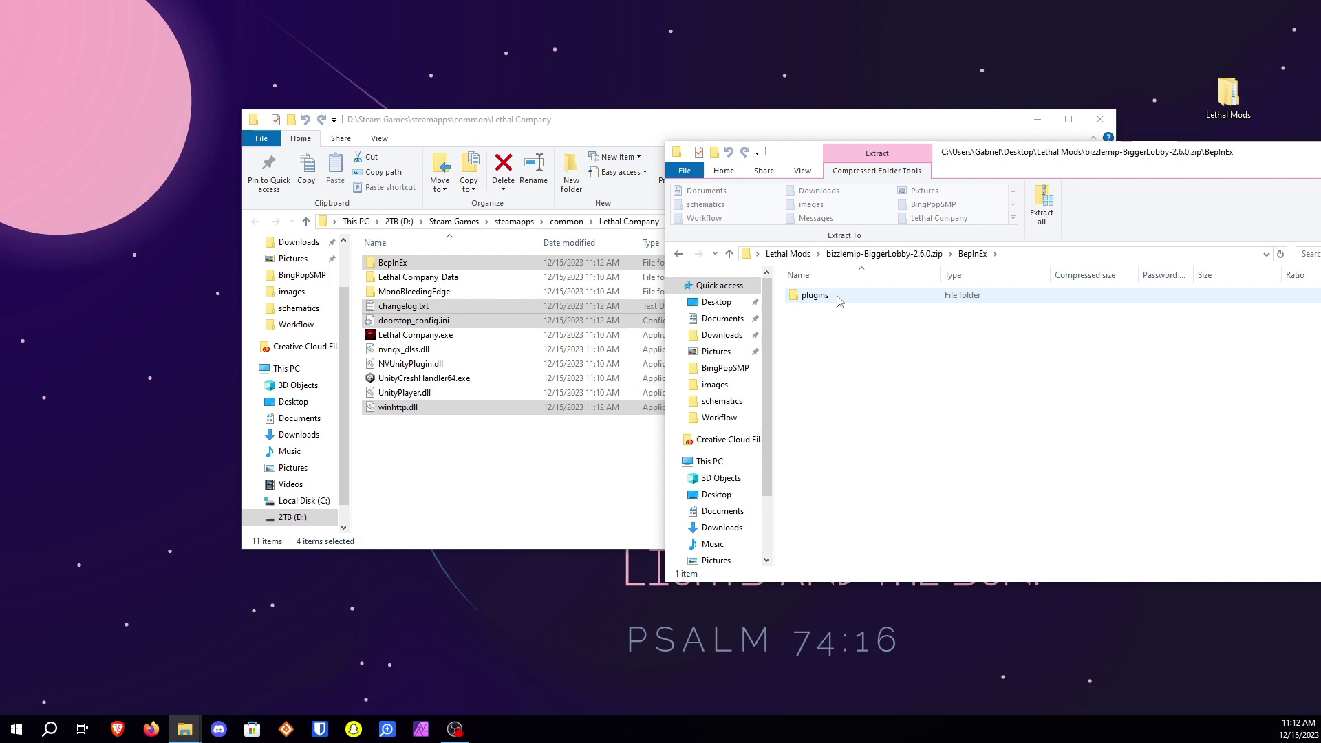
Drag the archive's plugins folder into Lethal Company\BepInEx beside core, then return to Lethal Mods
{"action": "left_click", "coordinate": [524, 453]}
{"action": "double_click", "coordinate": [395, 262]}
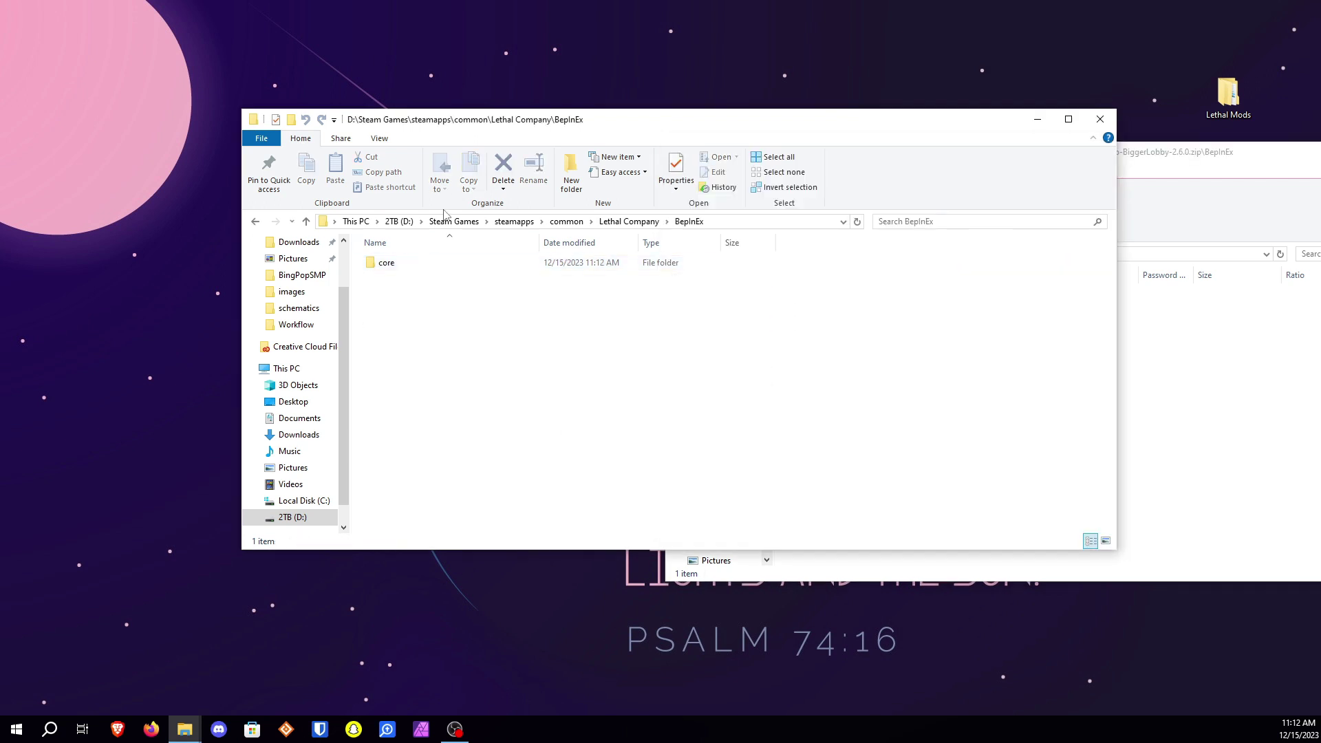
{"action": "left_click_drag", "start_coordinate": [499, 125], "coordinate": [356, 131]}
{"action": "key", "text": "BackSpace"}
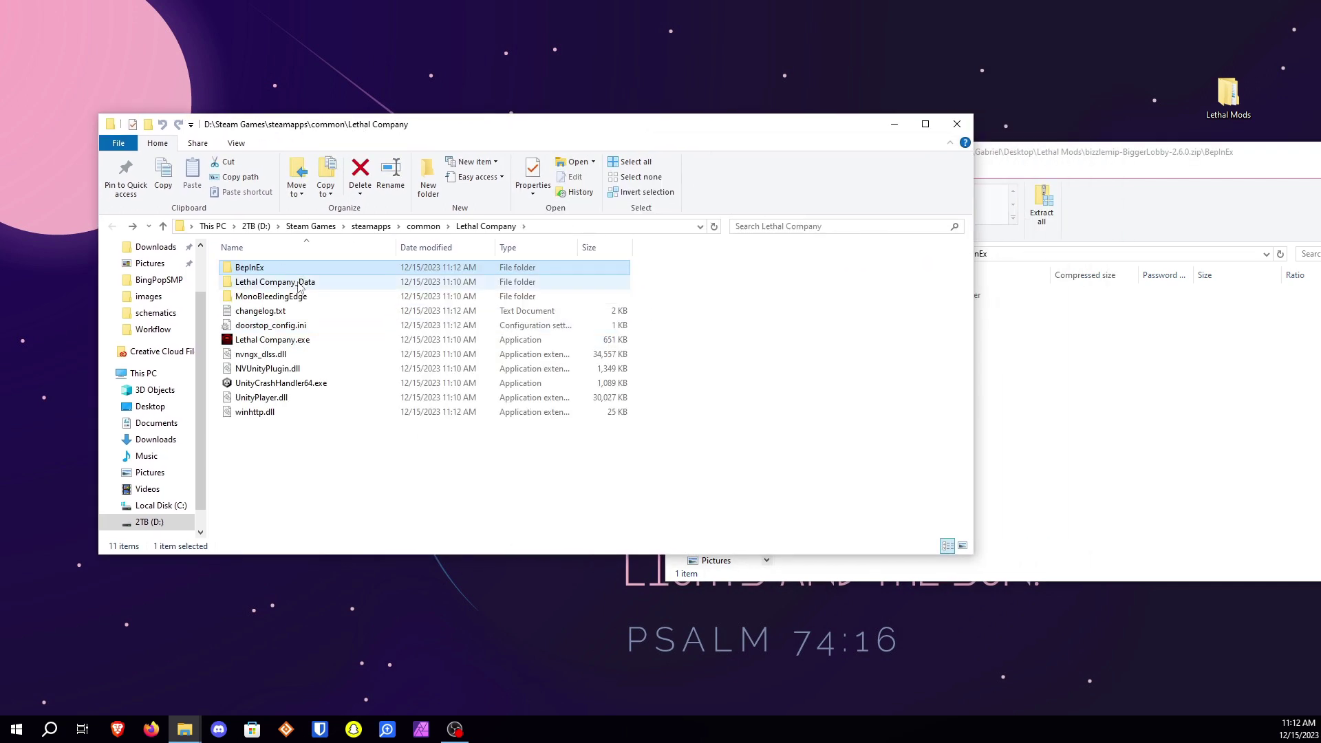
{"action": "double_click", "coordinate": [290, 268]}
{"action": "left_click", "coordinate": [980, 354]}
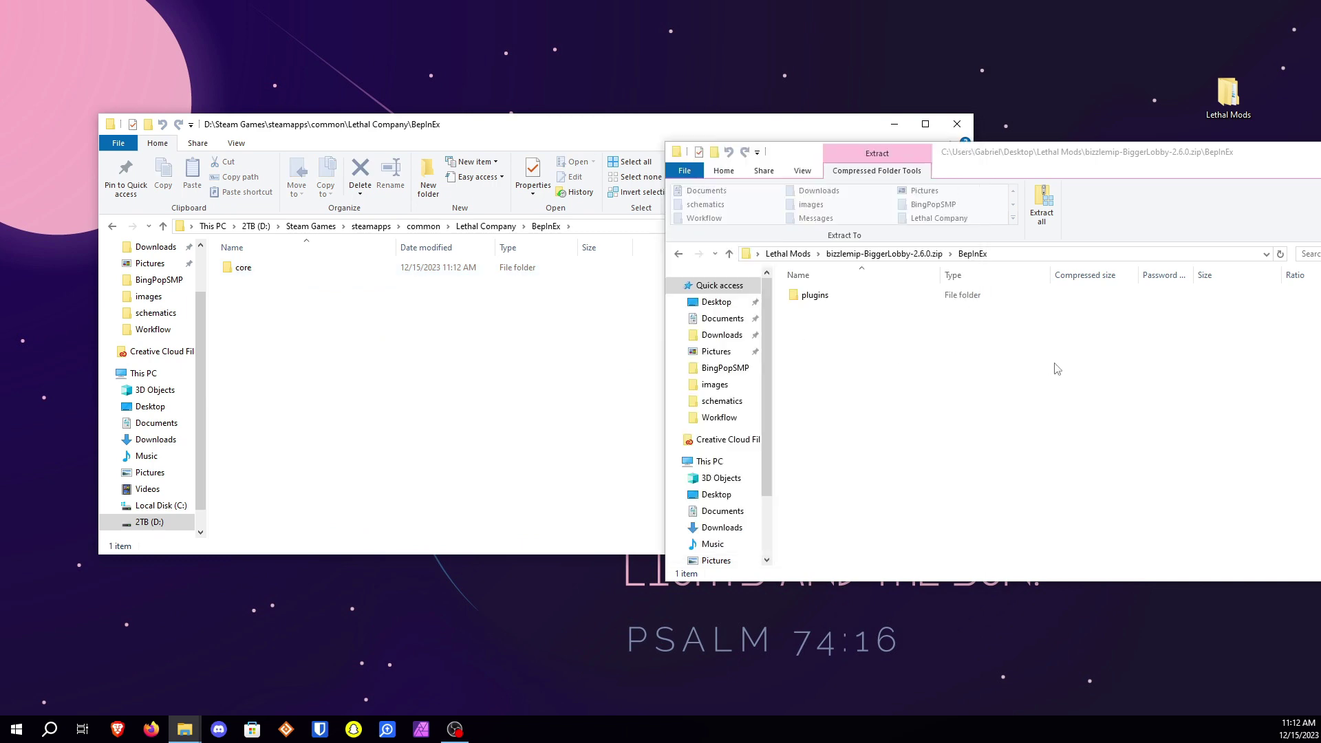
{"action": "left_click_drag", "start_coordinate": [815, 296], "coordinate": [357, 342]}
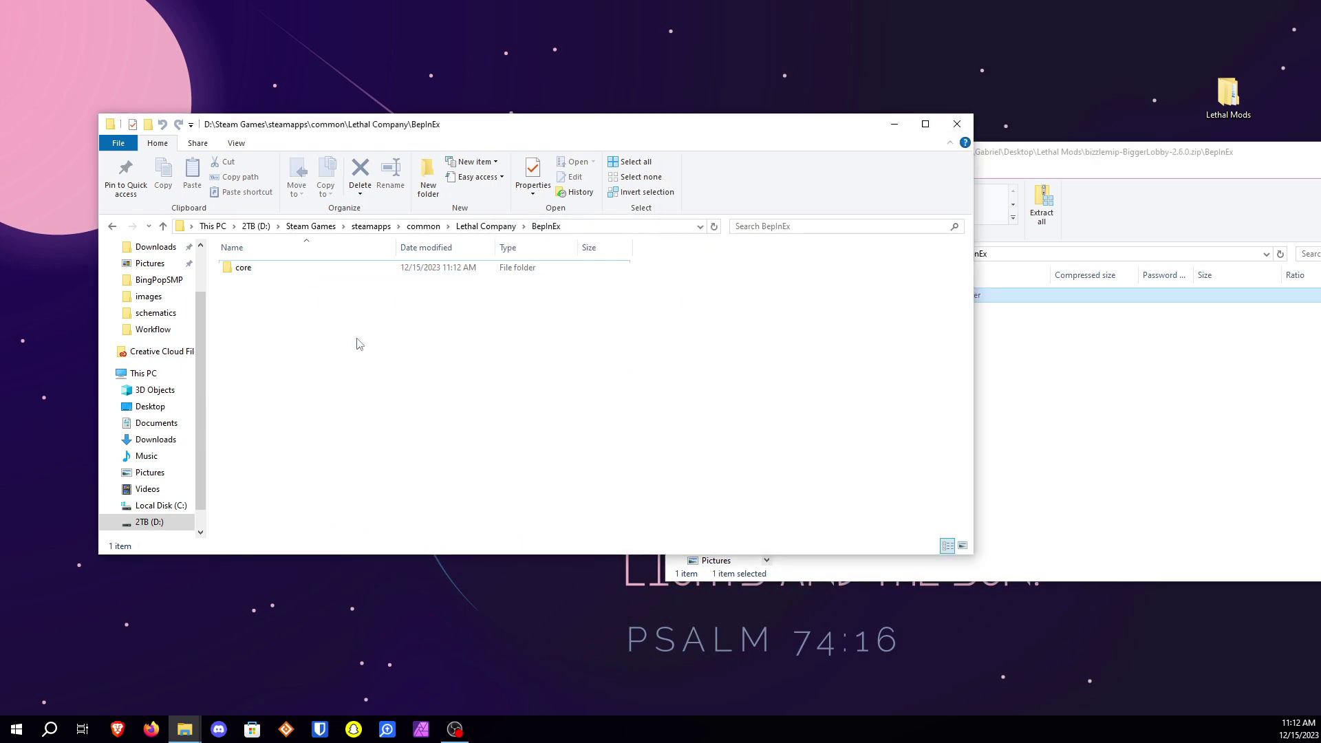
{"action": "left_click", "coordinate": [333, 396]}
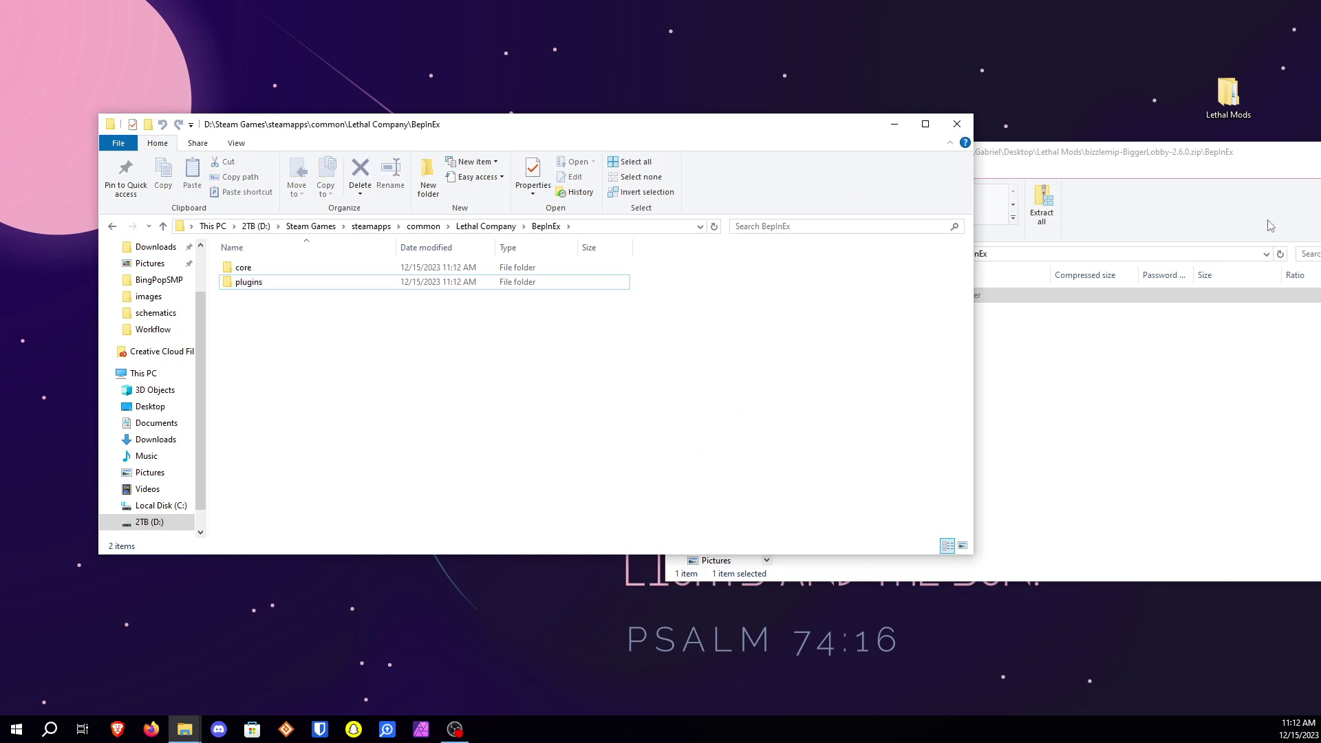
{"action": "left_click", "coordinate": [1227, 163]}
{"action": "key", "text": "alt+Up"}
{"action": "key", "text": "alt+Up"}
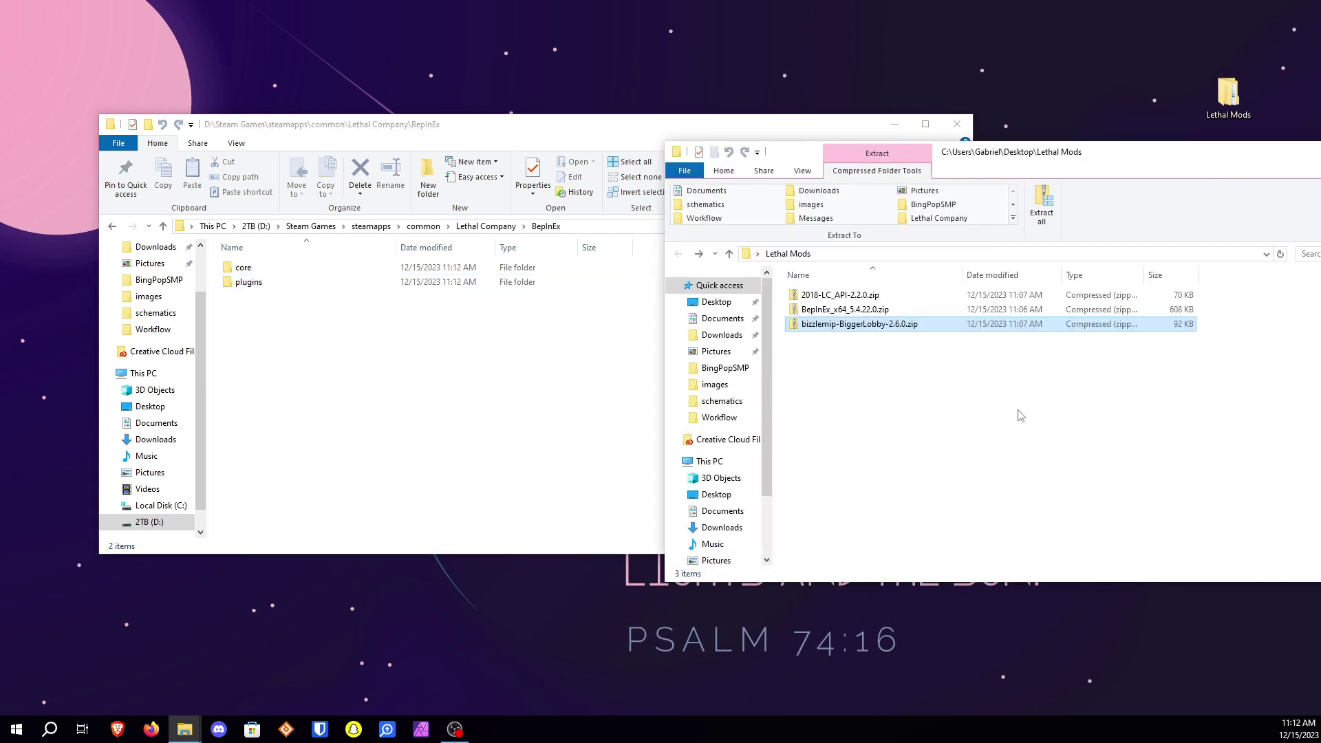
Copy LC_API.dll from 2018-LC_API-2.2.0.zip into BepInEx\plugins and confirm it sits beside BiggerLobby.dll
{"action": "double_click", "coordinate": [845, 295]}
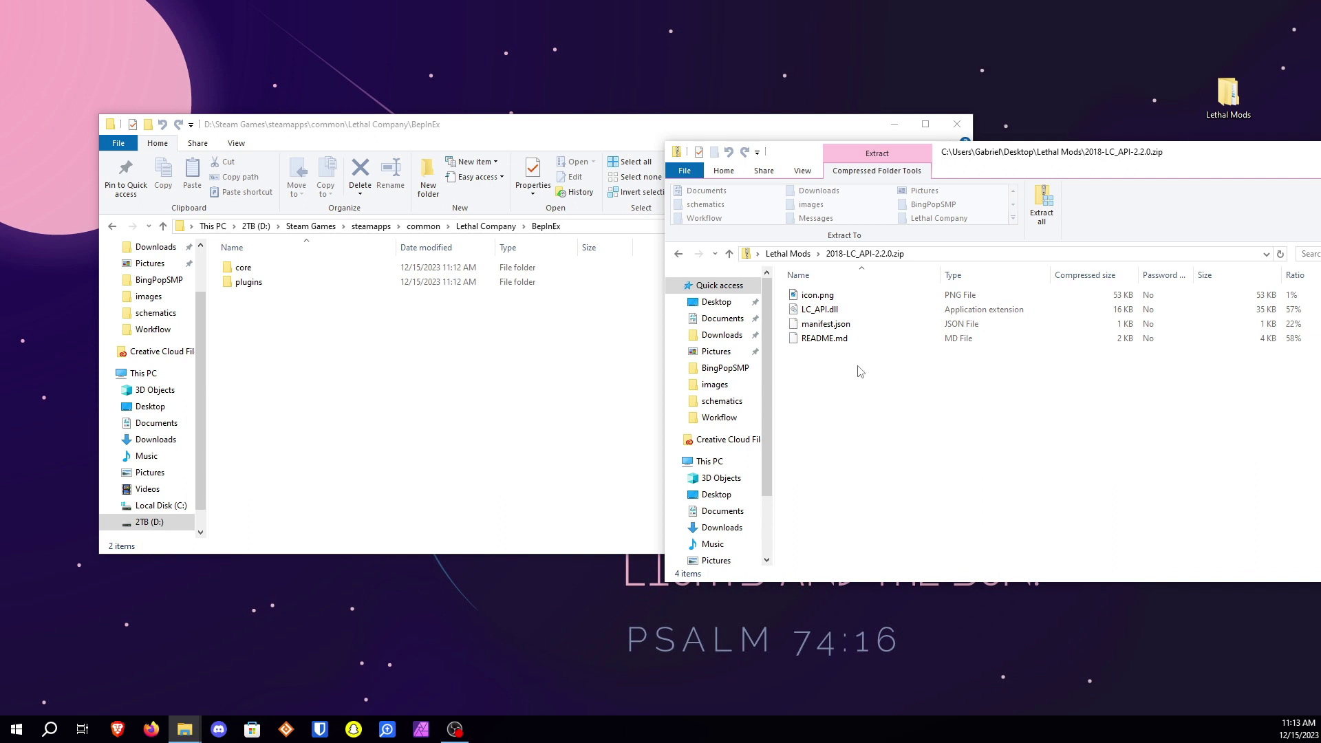
{"action": "left_click", "coordinate": [860, 313]}
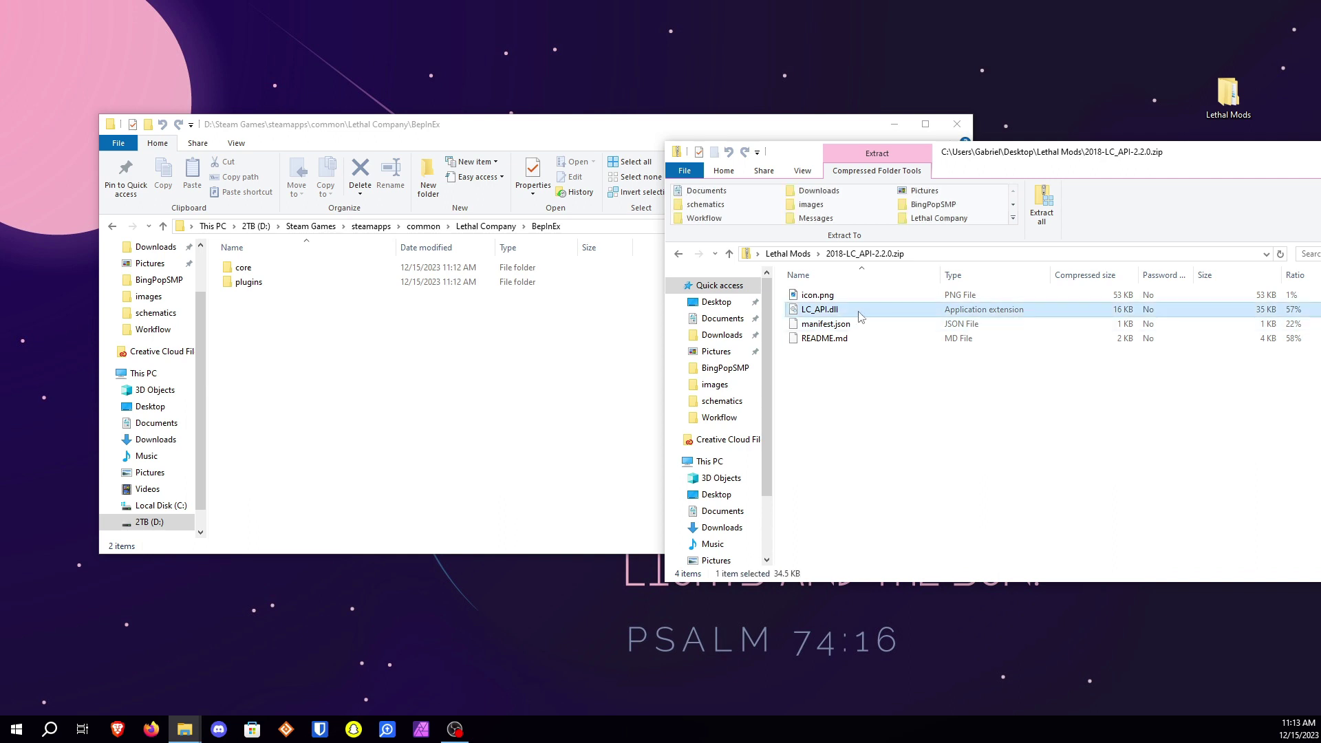
{"action": "left_click_drag", "start_coordinate": [860, 316], "coordinate": [254, 287]}
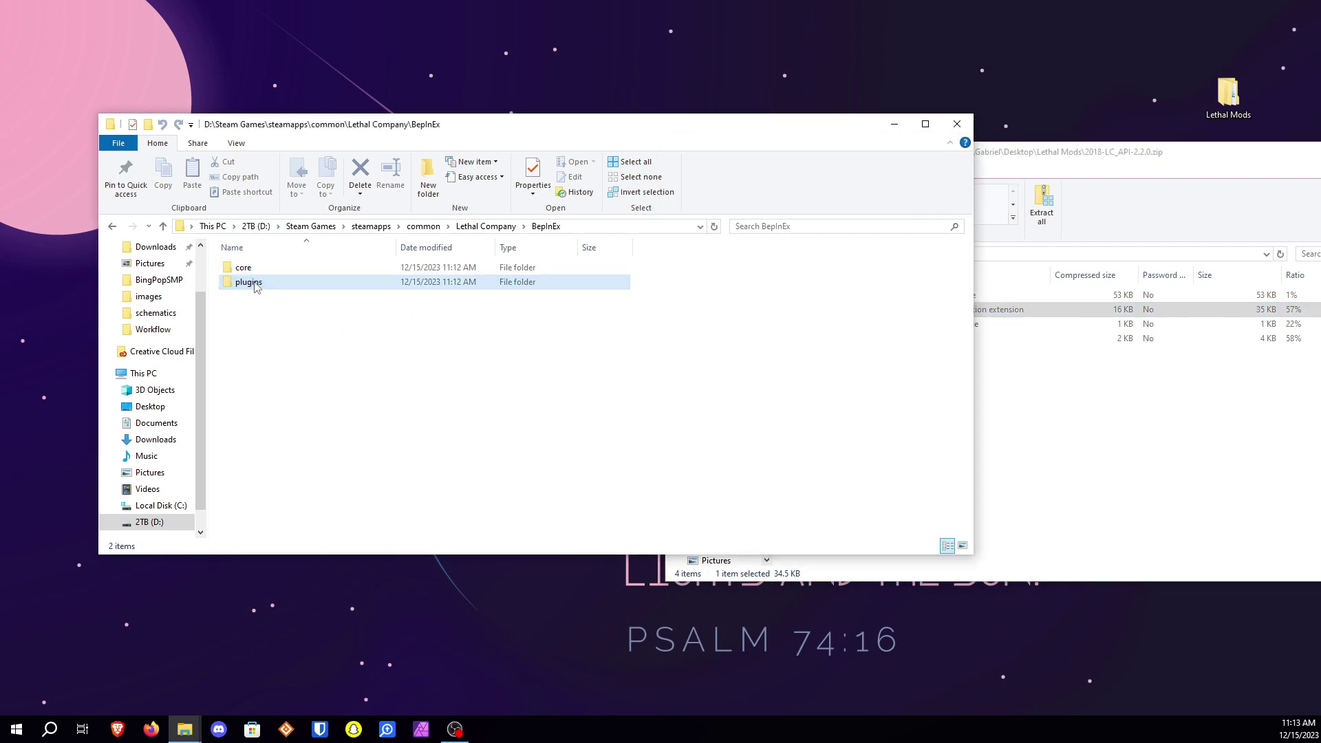
{"action": "double_click", "coordinate": [255, 287]}
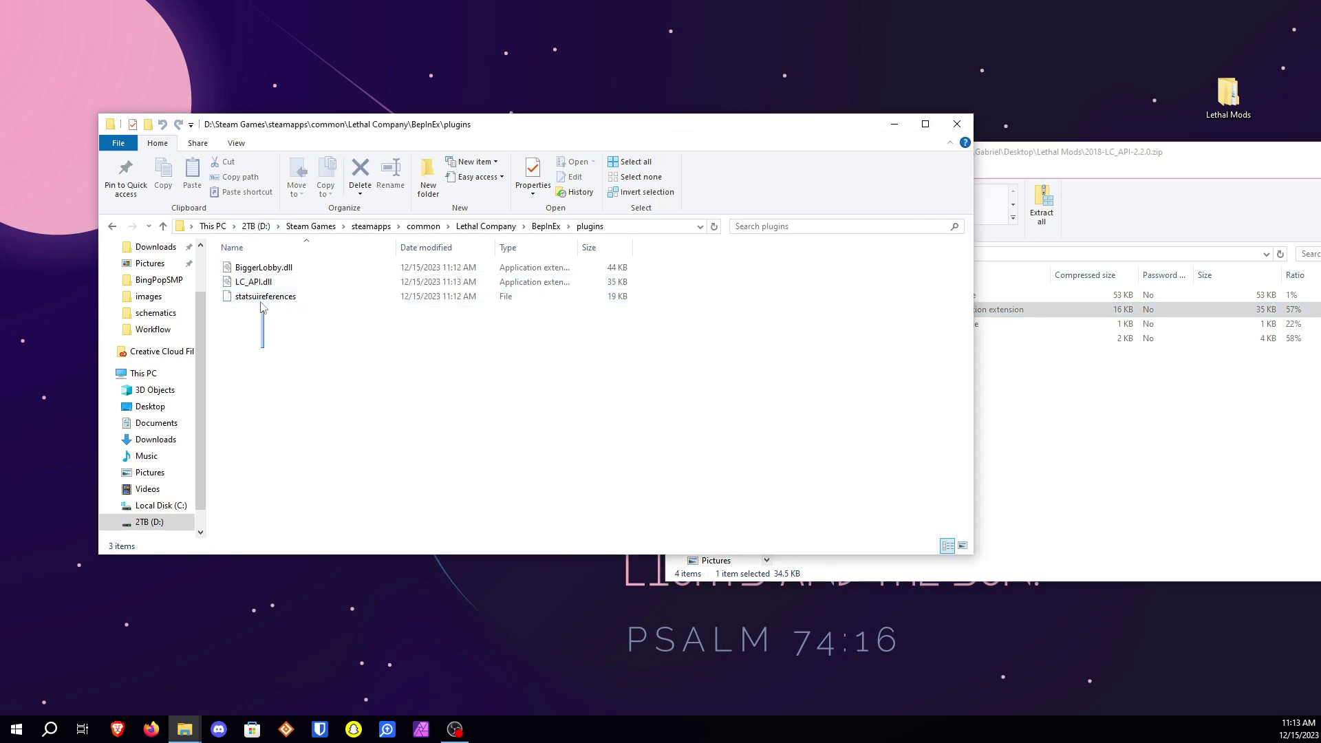
{"action": "left_click", "coordinate": [261, 298]}
{"action": "left_click", "coordinate": [285, 337]}
{"action": "left_click", "coordinate": [1053, 485]}
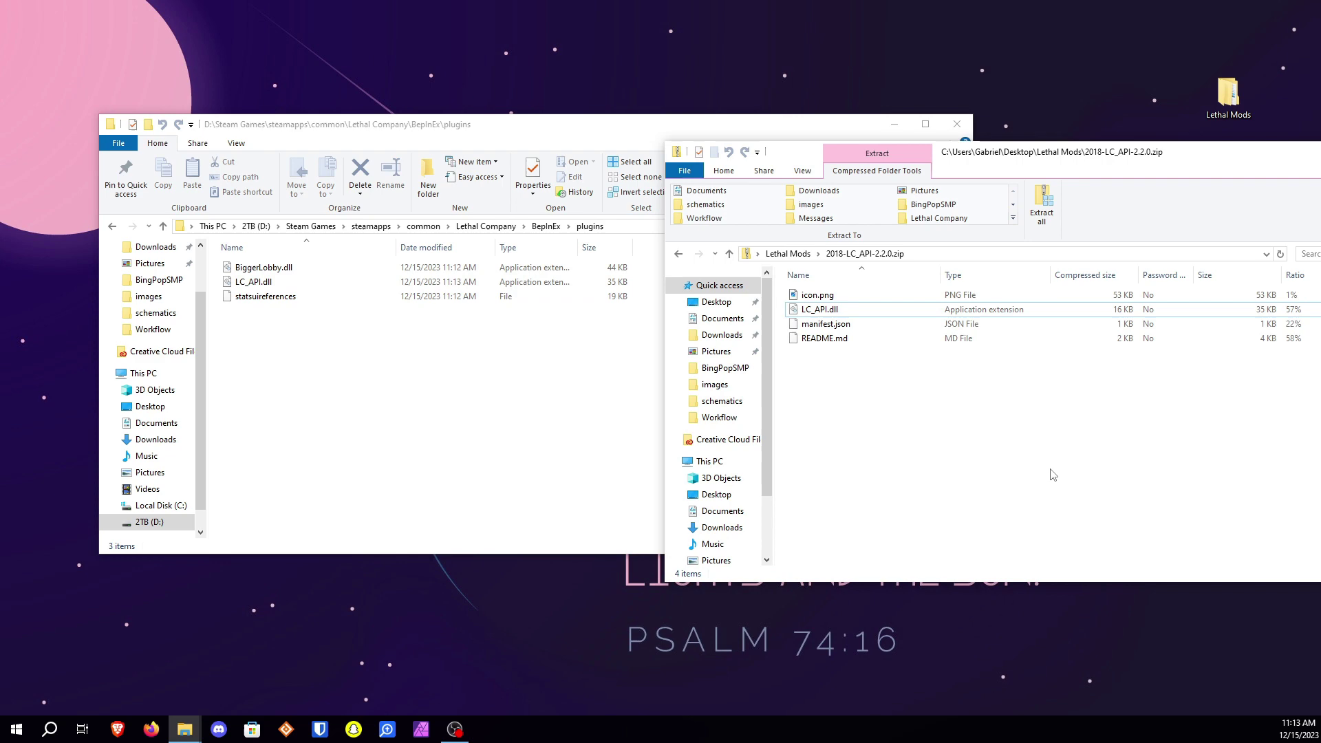
{"action": "left_click_drag", "start_coordinate": [925, 158], "coordinate": [424, 189]}
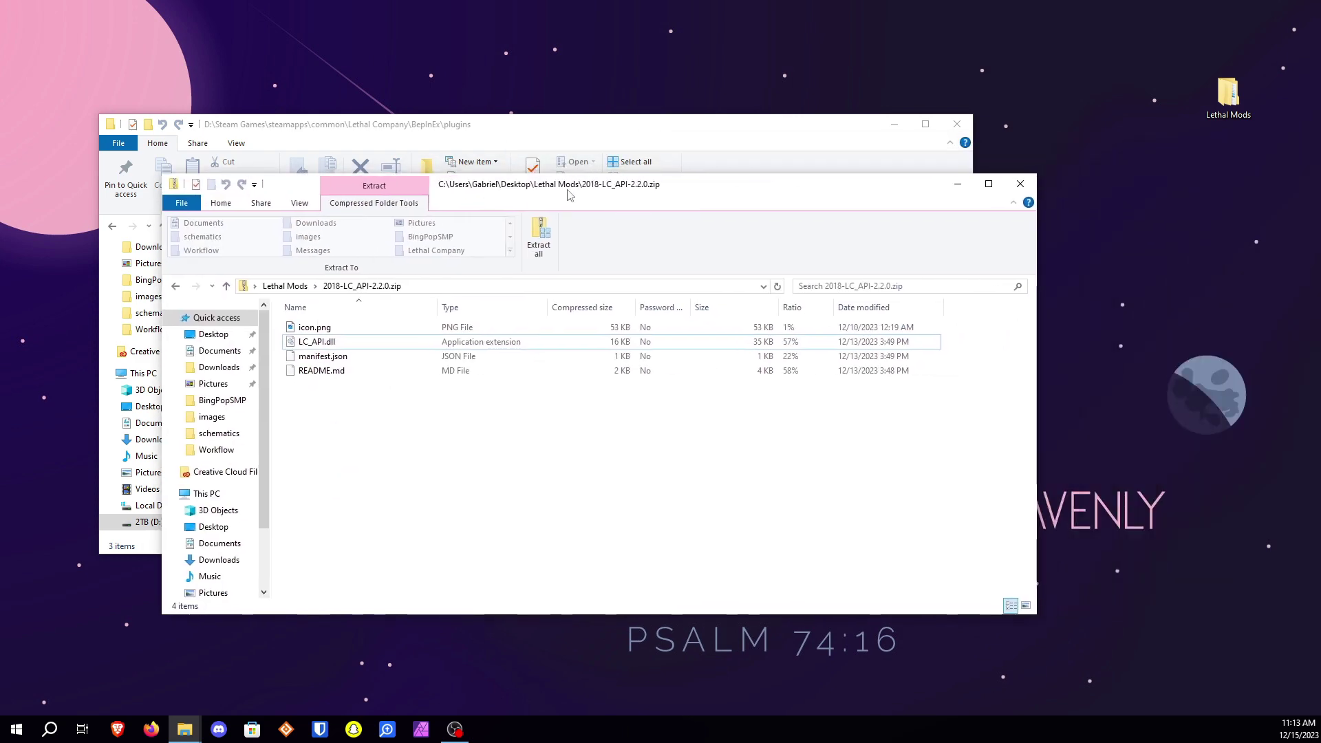
Close both Explorer windows, launch Lethal Company from Windows search, and return to OBS
{"action": "left_click", "coordinate": [1017, 183]}
{"action": "left_click", "coordinate": [957, 124]}
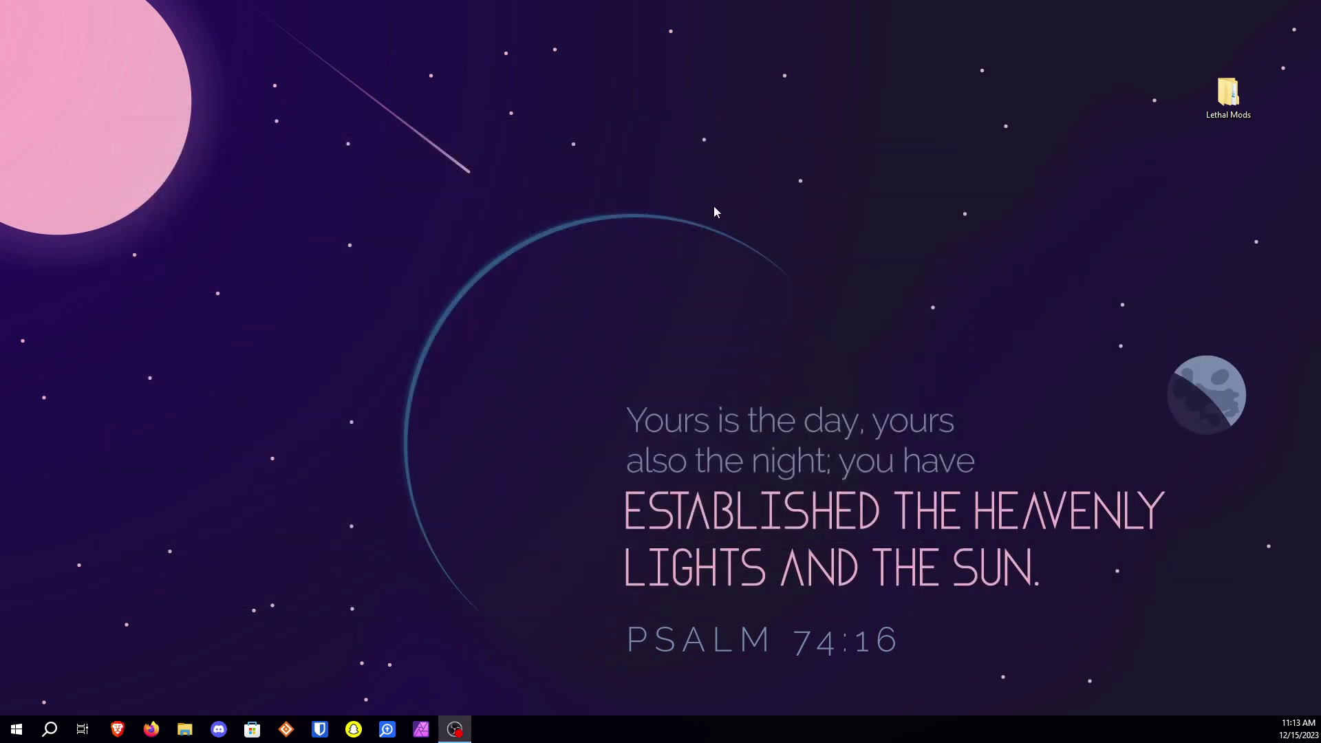
{"action": "left_click", "coordinate": [53, 724]}
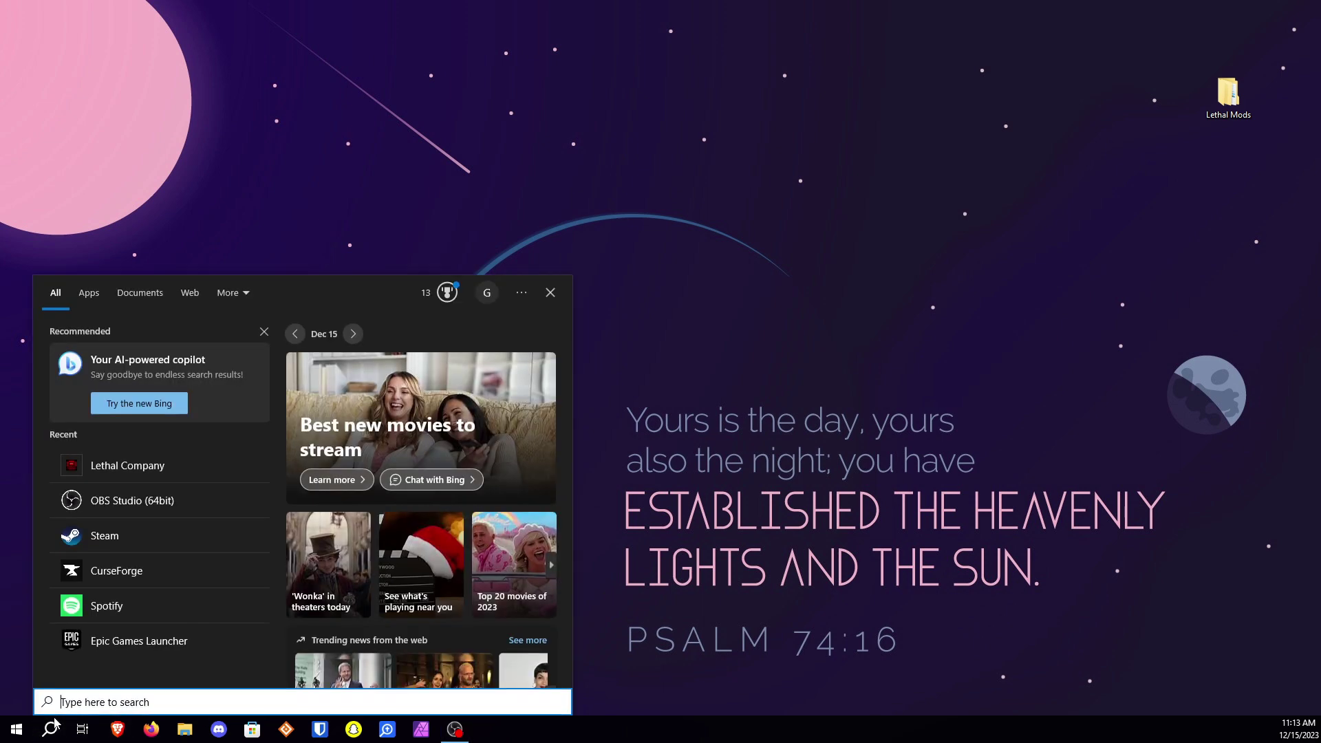
{"action": "type", "text": "l"}
{"action": "key", "text": "Return"}
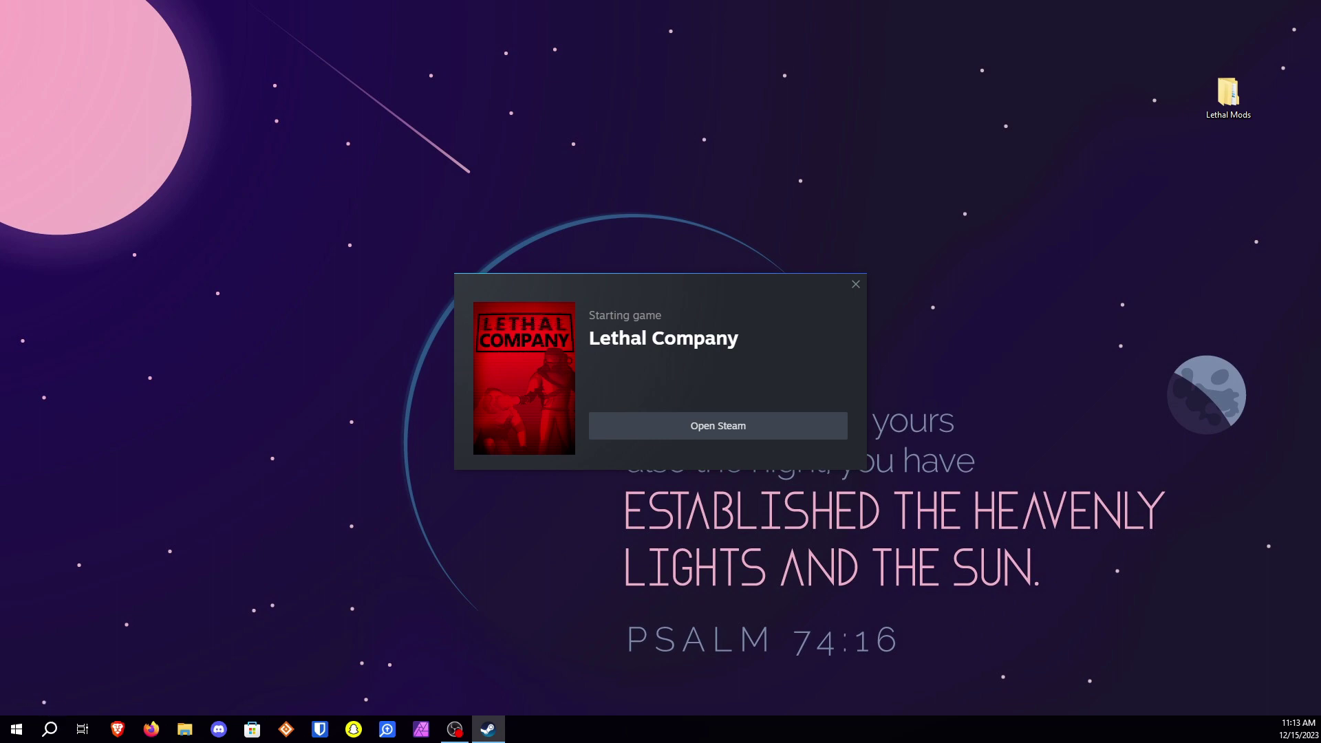
{"action": "key", "text": "alt+Tab"}
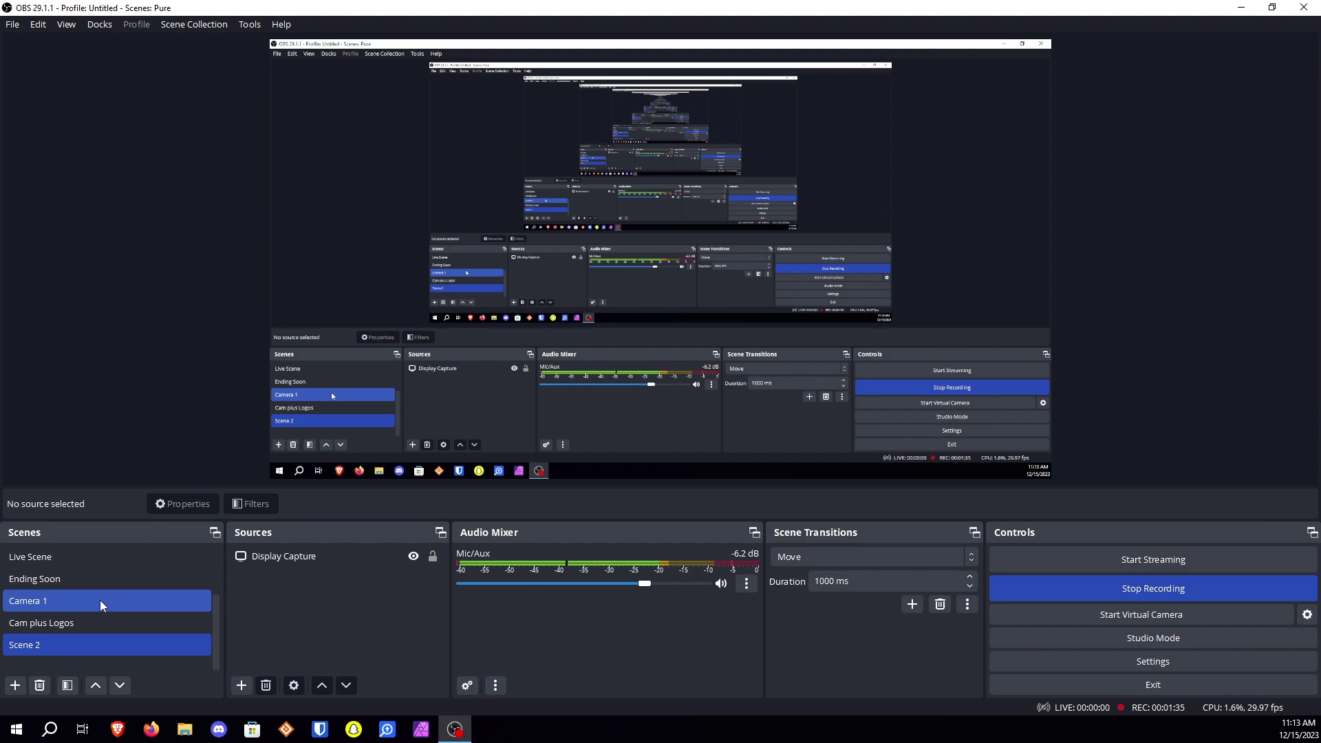
Open Display Capture's properties, keep Capture Method on Automatic, and check the Display list
{"action": "left_click", "coordinate": [302, 555]}
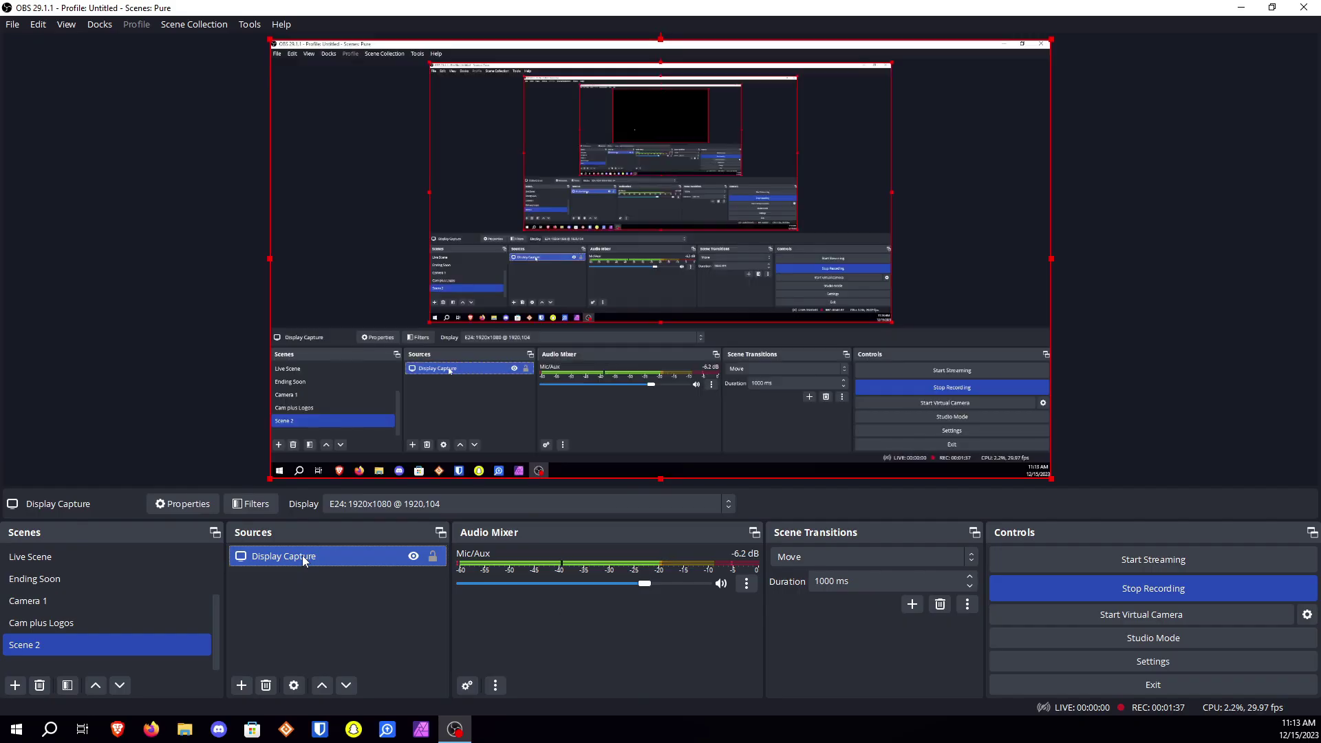
{"action": "double_click", "coordinate": [303, 555]}
{"action": "left_click", "coordinate": [578, 371]}
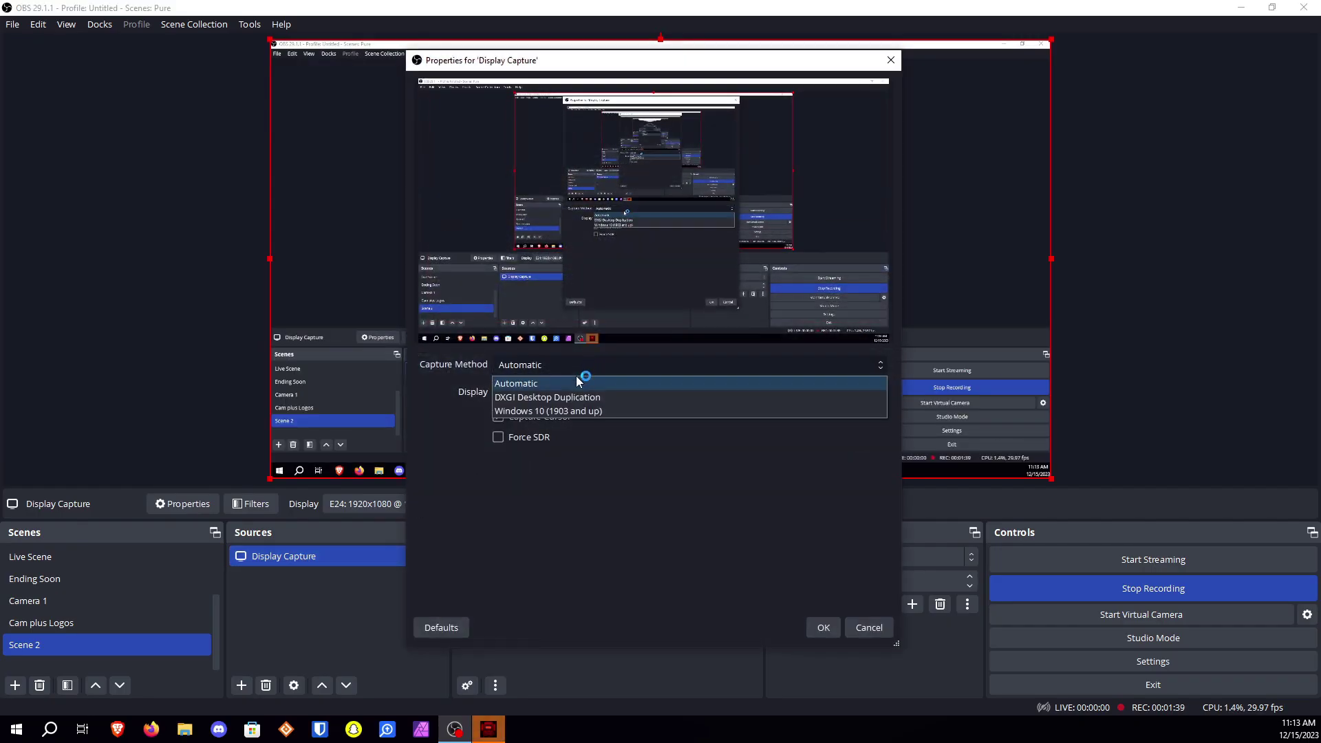
{"action": "left_click", "coordinate": [596, 442]}
{"action": "left_click", "coordinate": [567, 395]}
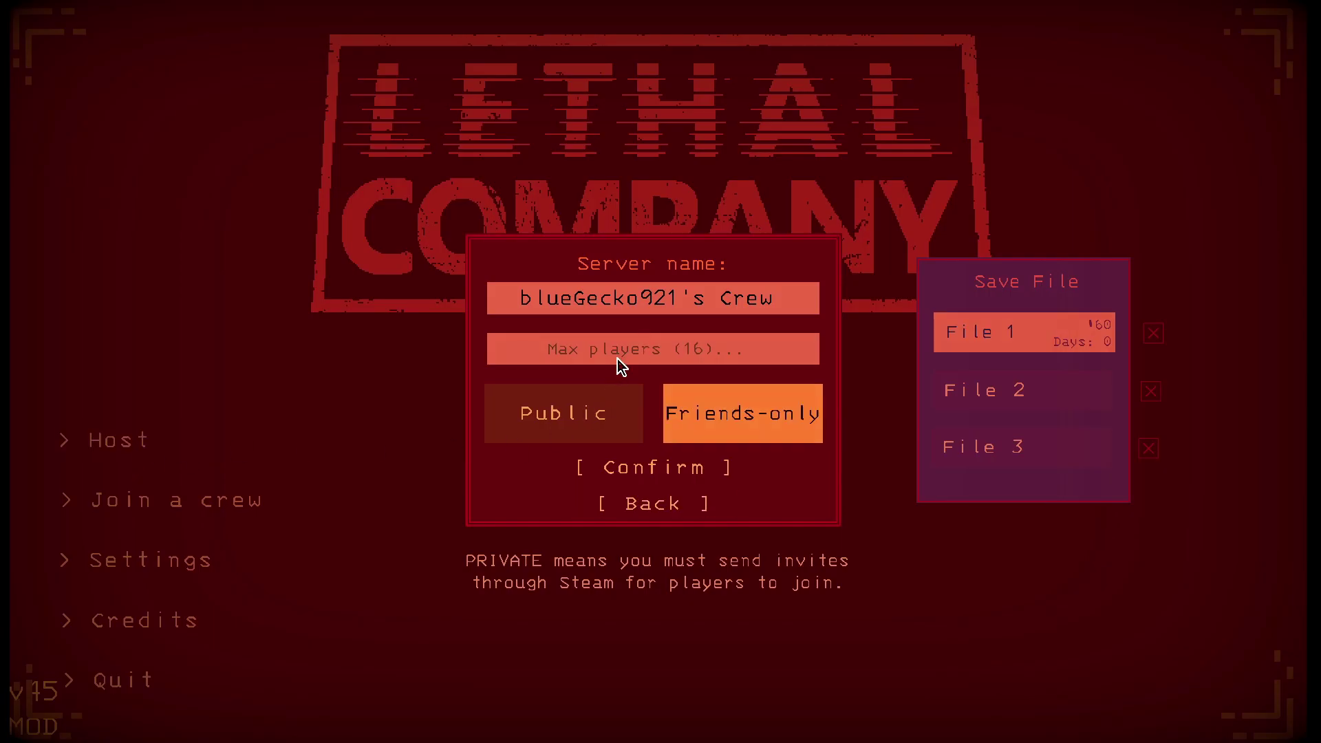
Enter 20 in the Host setup's Max players field, then clear it again
{"action": "type", "text": "20"}
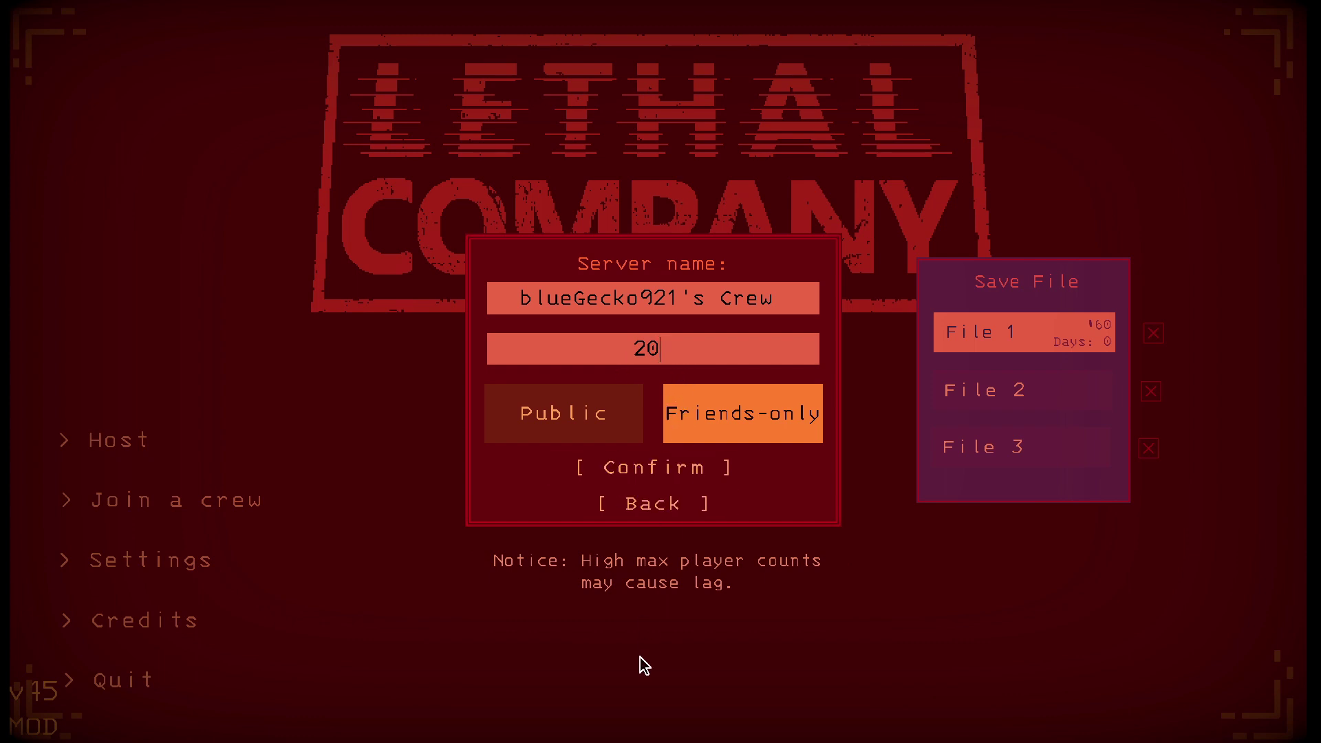
{"action": "key", "text": "BackSpace"}
{"action": "key", "text": "BackSpace"}
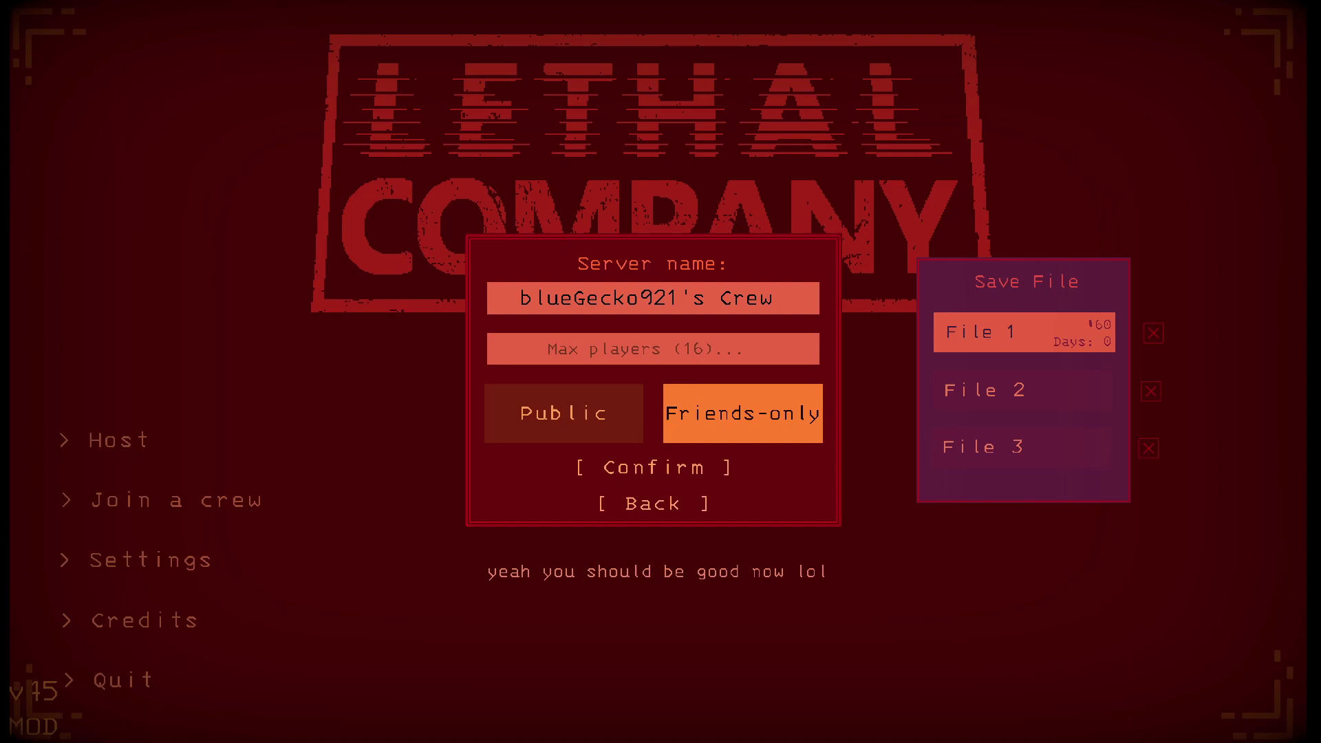